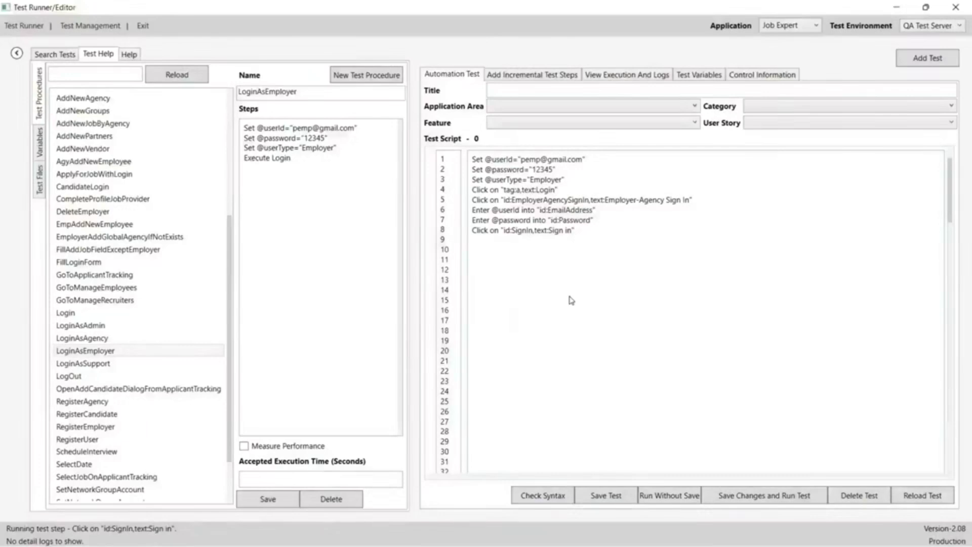
# Examine the execution logs of the employer login test and open its test variables
pyautogui.click(607, 76)
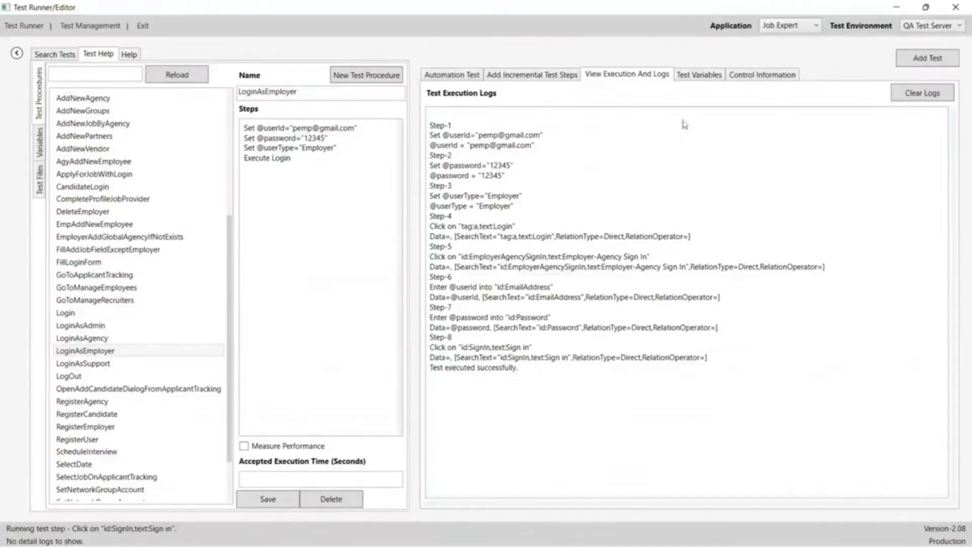
pyautogui.click(690, 80)
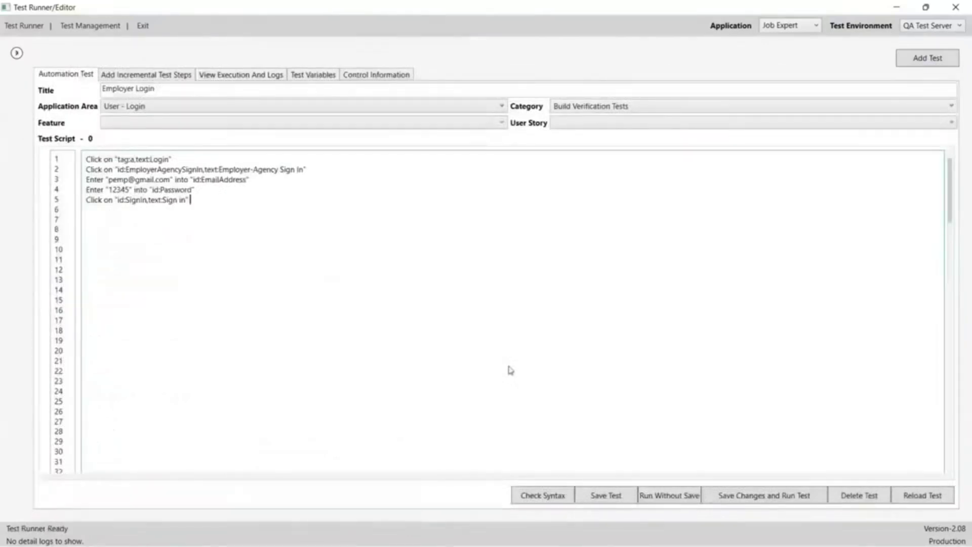
# Run the Employer Login test without saving it, return to the test editor and open its execution logs
pyautogui.click(653, 496)
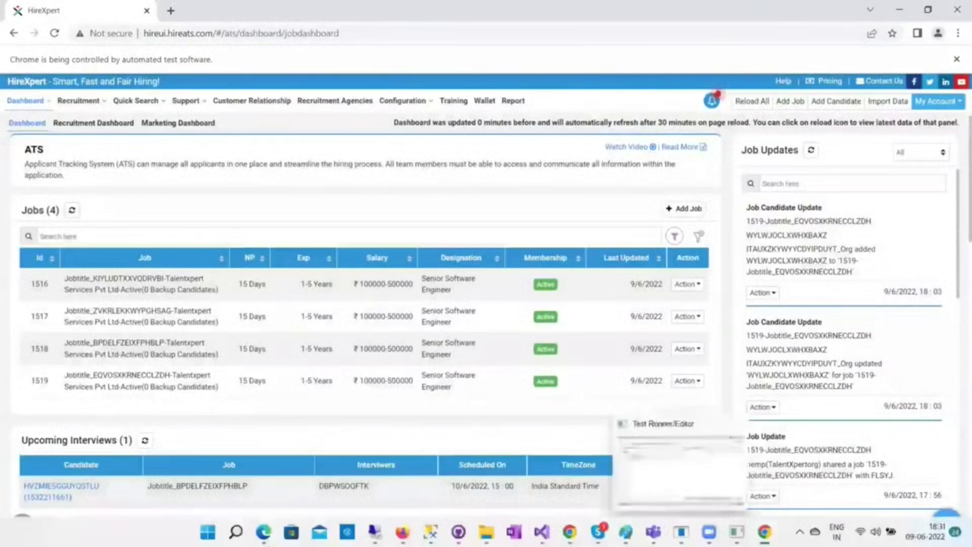
pyautogui.click(651, 476)
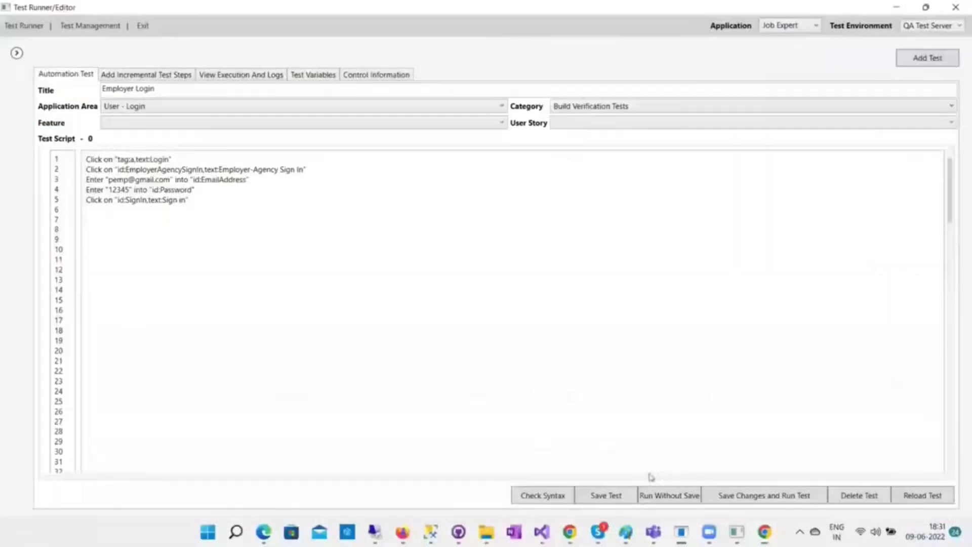
pyautogui.click(265, 76)
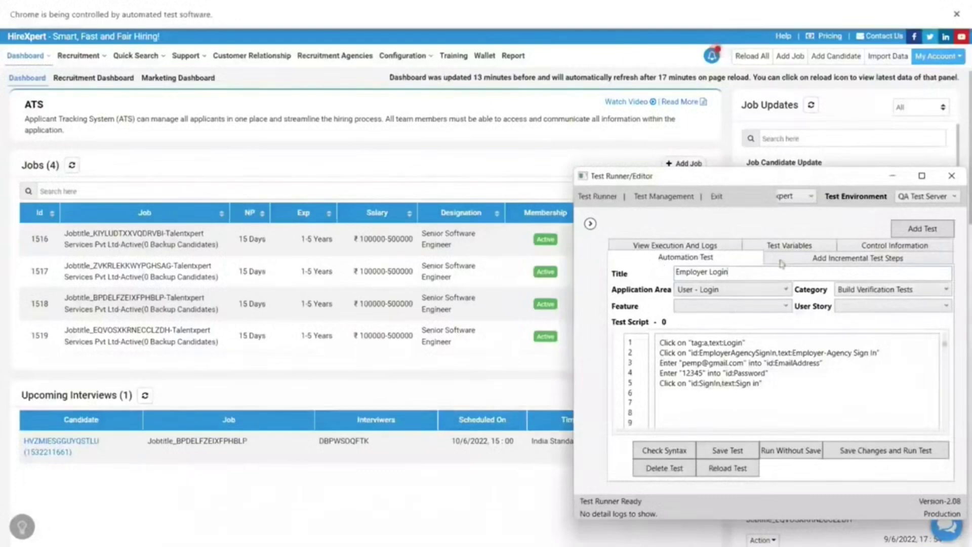
# Run the incremental steps that open Add Job and enter "Software Engineer" as title, and check the Title field in the browser
pyautogui.click(837, 261)
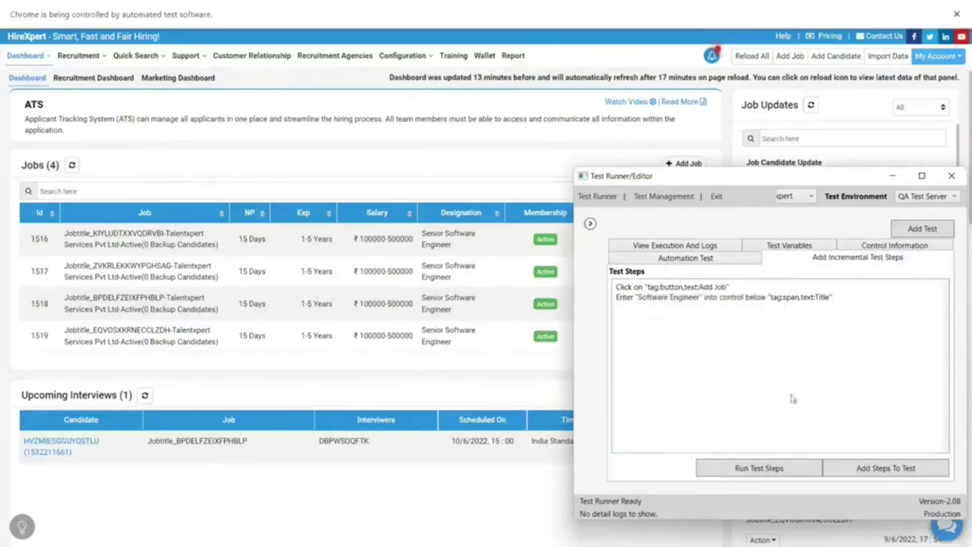
pyautogui.click(763, 469)
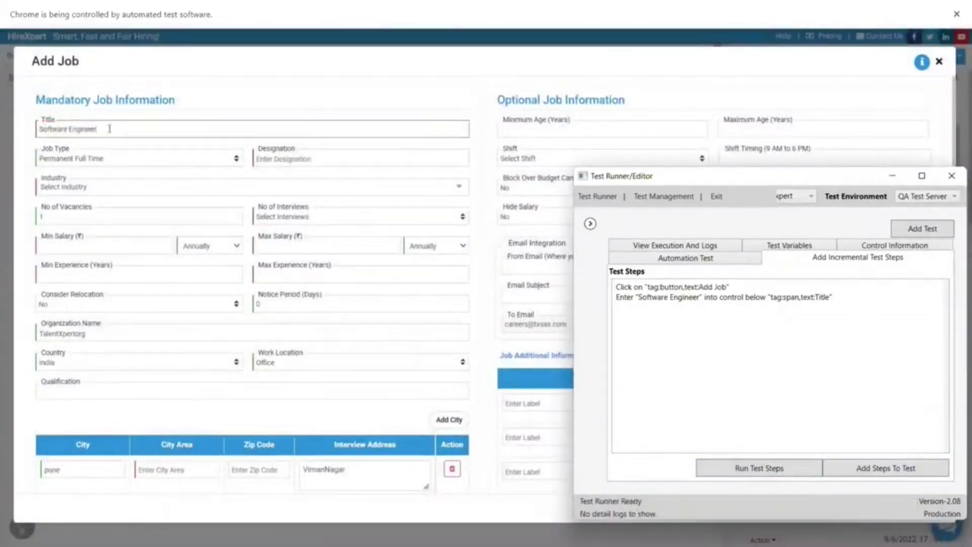
pyautogui.moveTo(97, 130); pyautogui.dragTo(32, 127)
pyautogui.hotkey('alt', 'Tab')
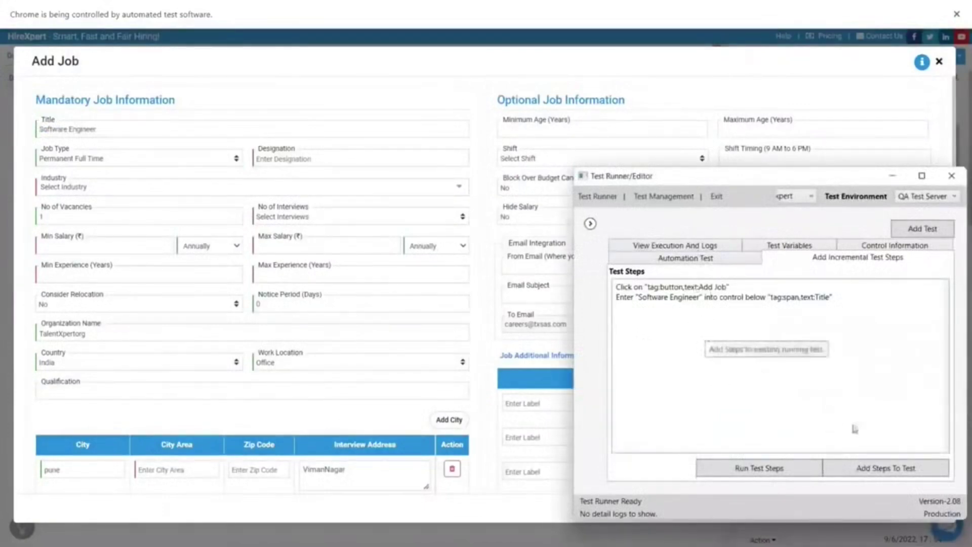
# Append the two Add Job incremental steps to the Employer Login test and check them in its script
pyautogui.click(863, 469)
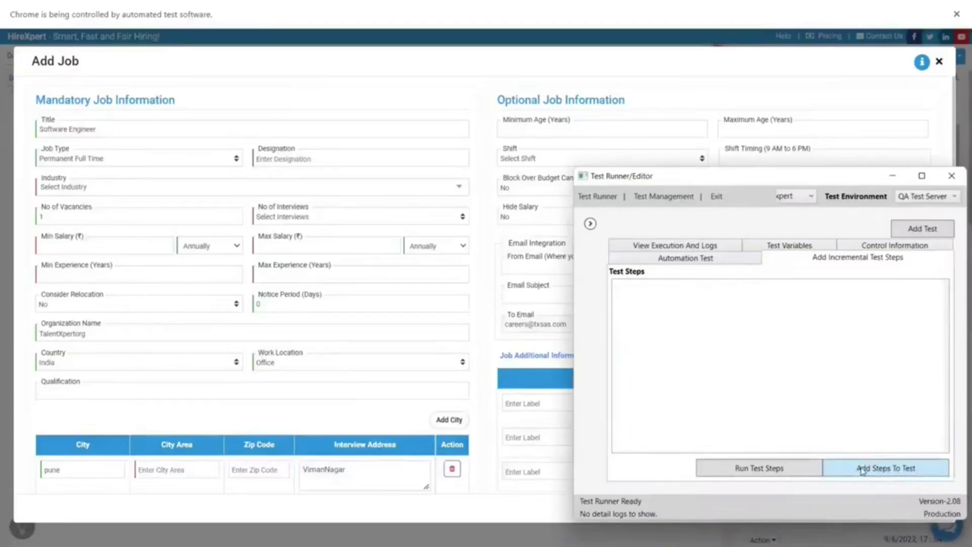
pyautogui.click(685, 258)
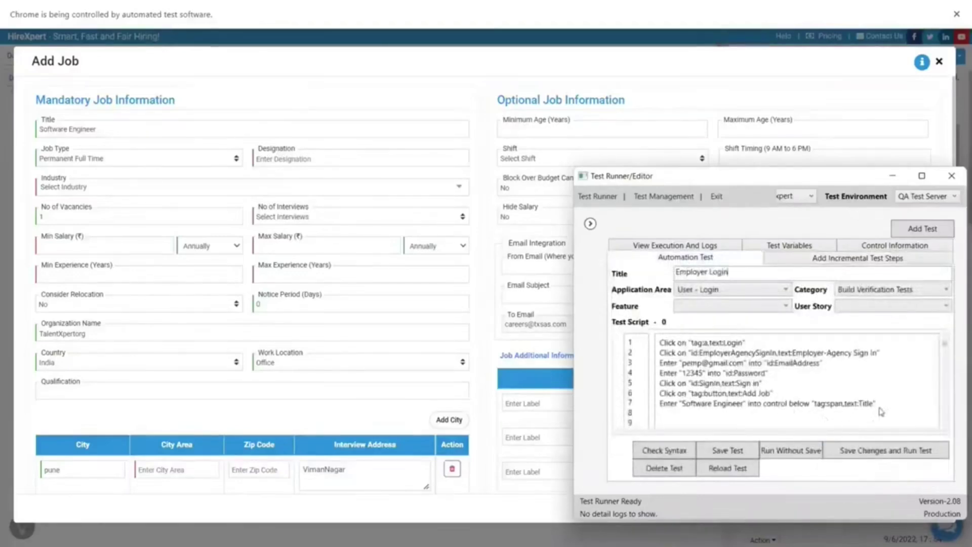
pyautogui.moveTo(884, 409); pyautogui.dragTo(642, 396)
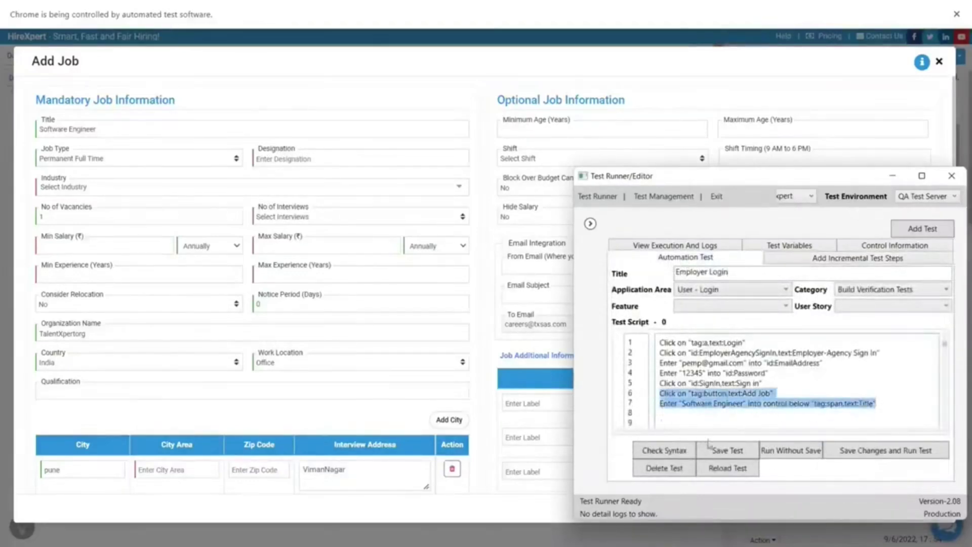
pyautogui.click(717, 424)
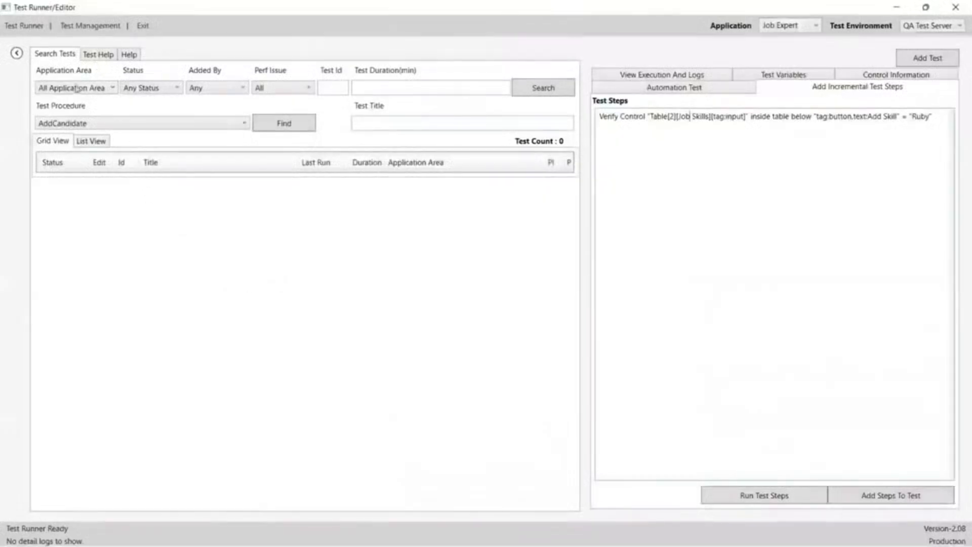
# Search for all tests with status Fail
pyautogui.click(161, 89)
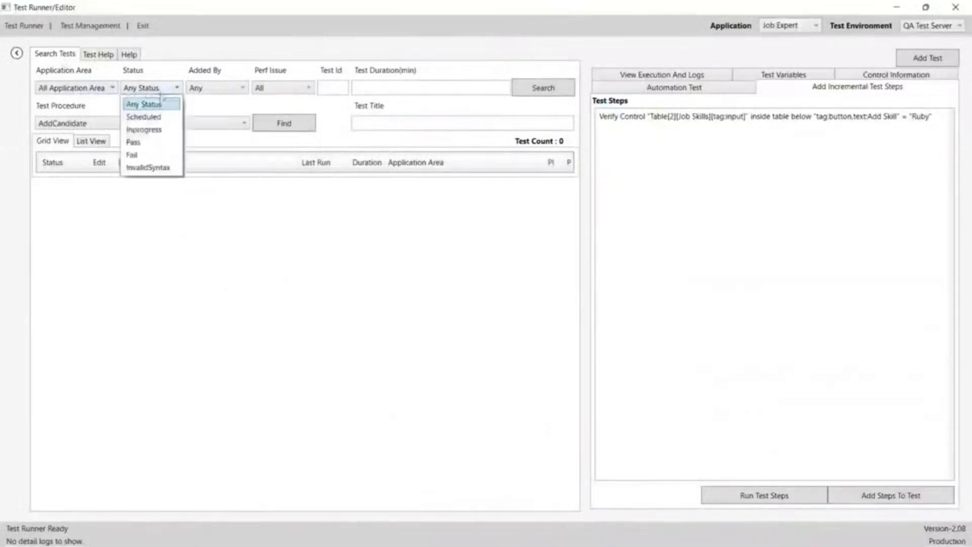
pyautogui.click(138, 153)
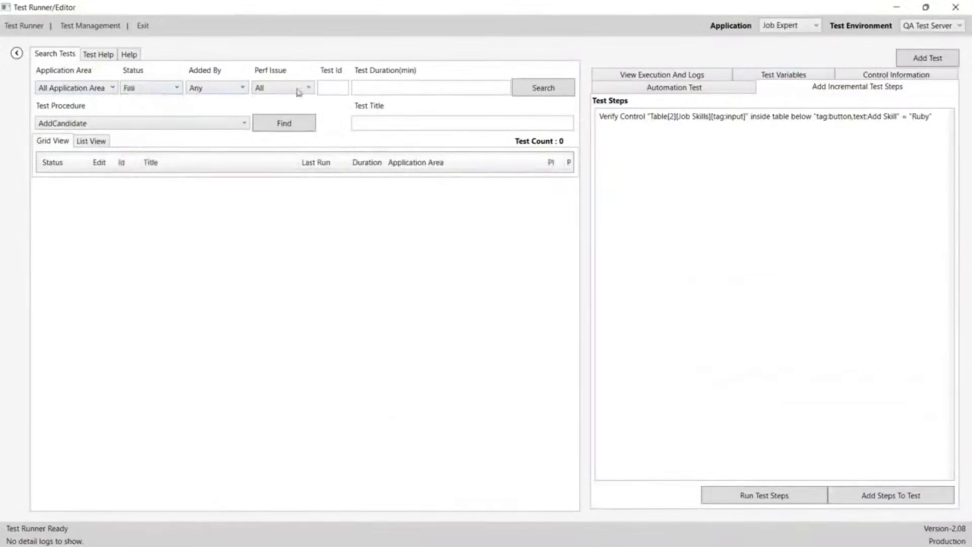
pyautogui.click(535, 90)
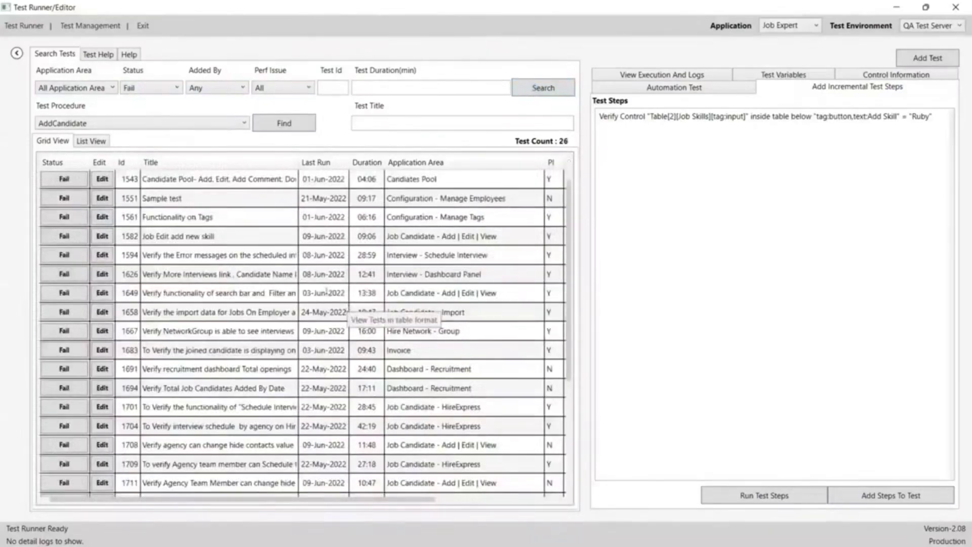
# Inspect the screenshots and error of failed step 99 in the execution logs of "Job Edit add new skill", and close the logs
pyautogui.click(67, 237)
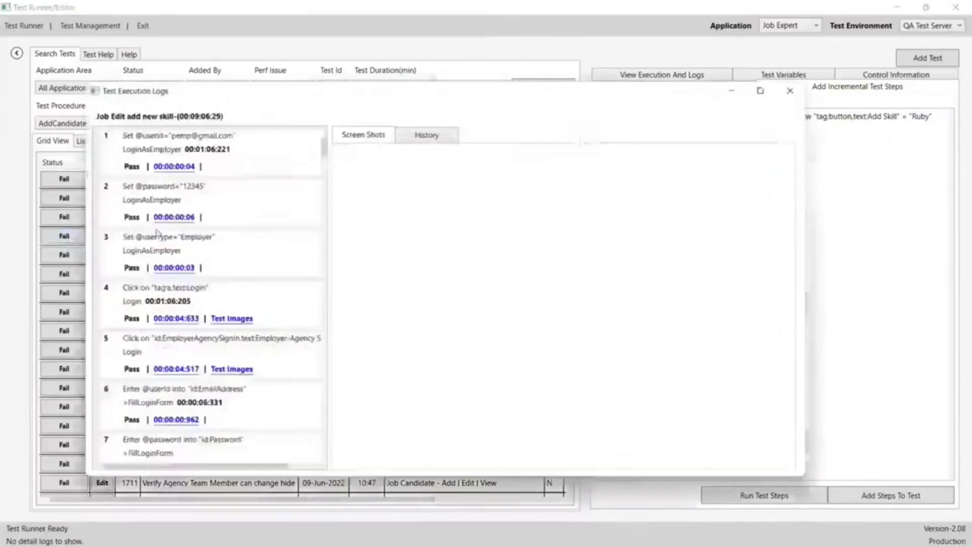
pyautogui.scroll(-10, 250, 238)
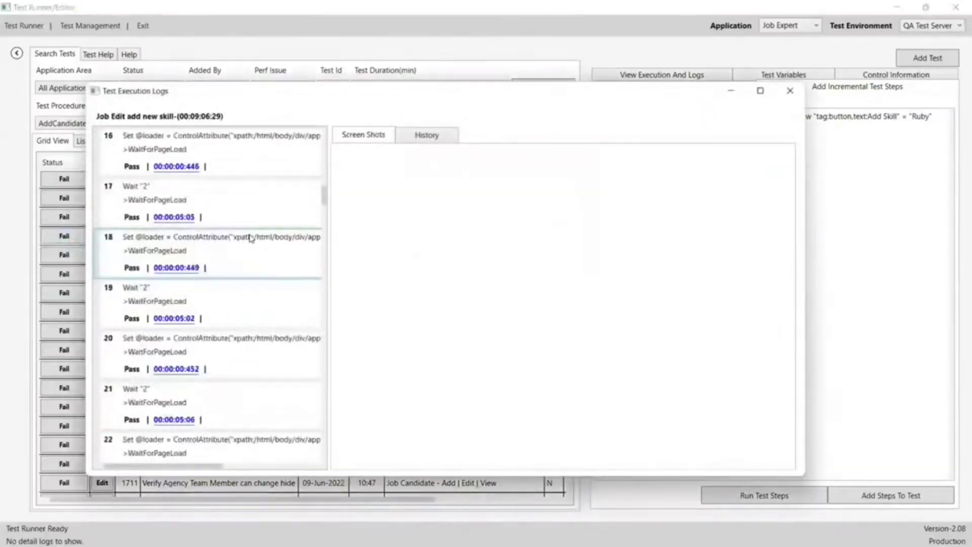
pyautogui.scroll(-20, 250, 238)
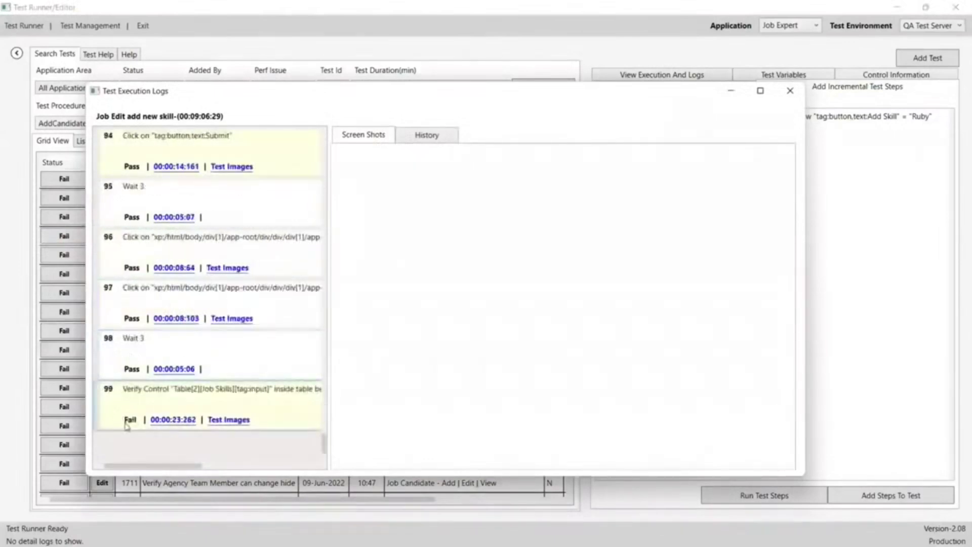
pyautogui.click(229, 420)
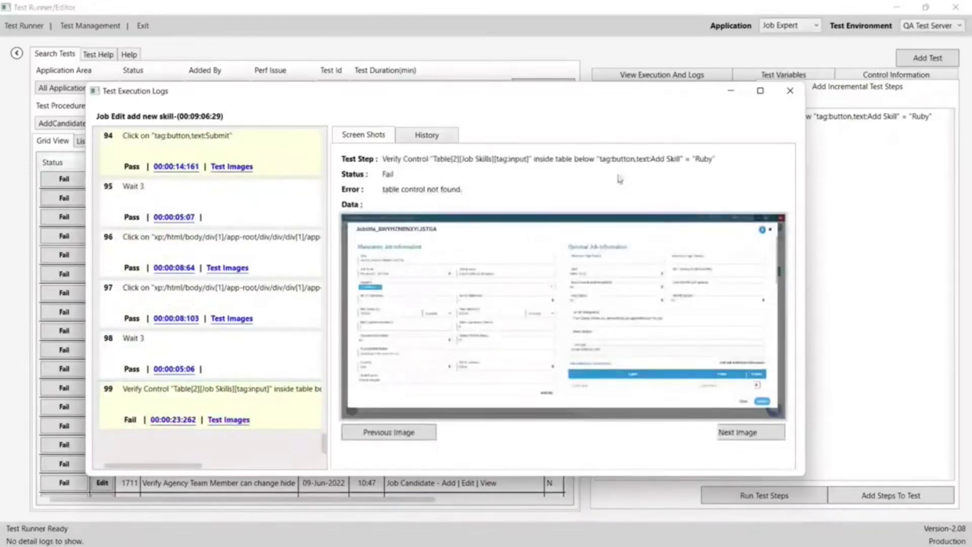
pyautogui.click(790, 90)
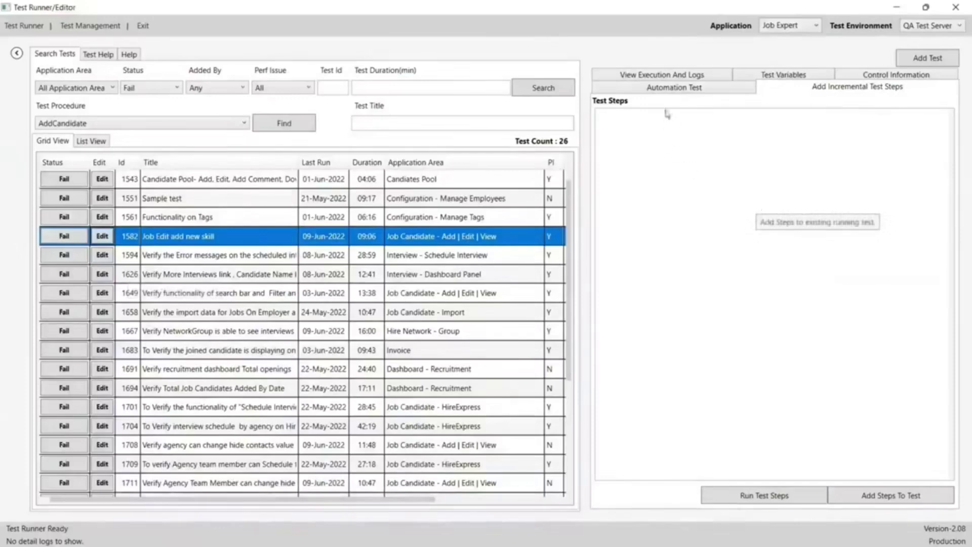
# Copy the final Verify Control step for "Ruby" from the "Job Edit add new skill" script into the incremental test steps
pyautogui.click(17, 53)
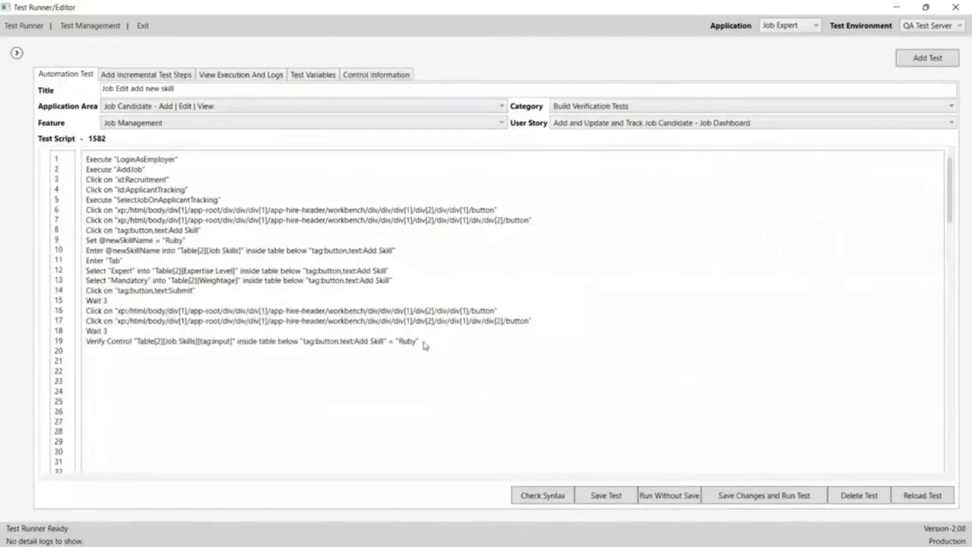
pyautogui.moveTo(422, 343); pyautogui.dragTo(87, 342)
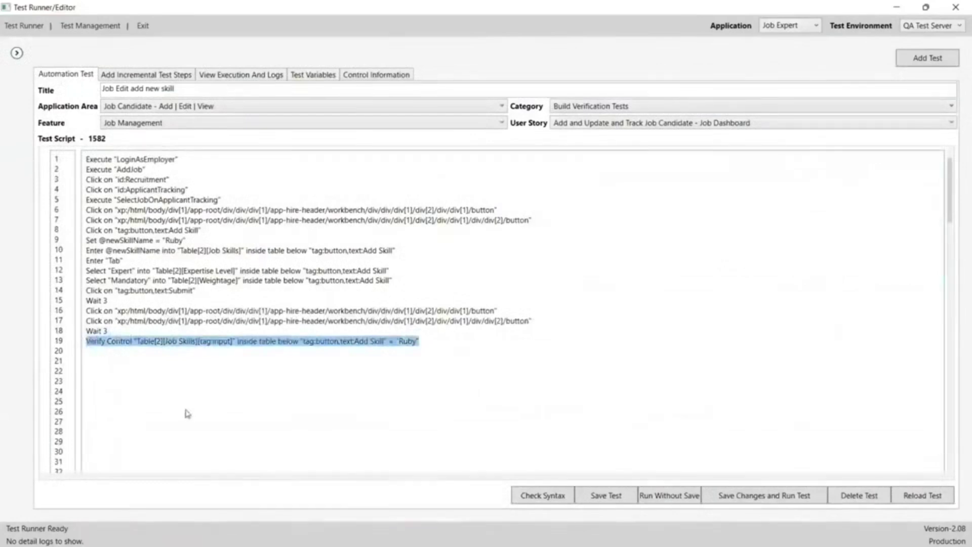
pyautogui.hotkey('ctrl', 'c')
pyautogui.click(147, 74)
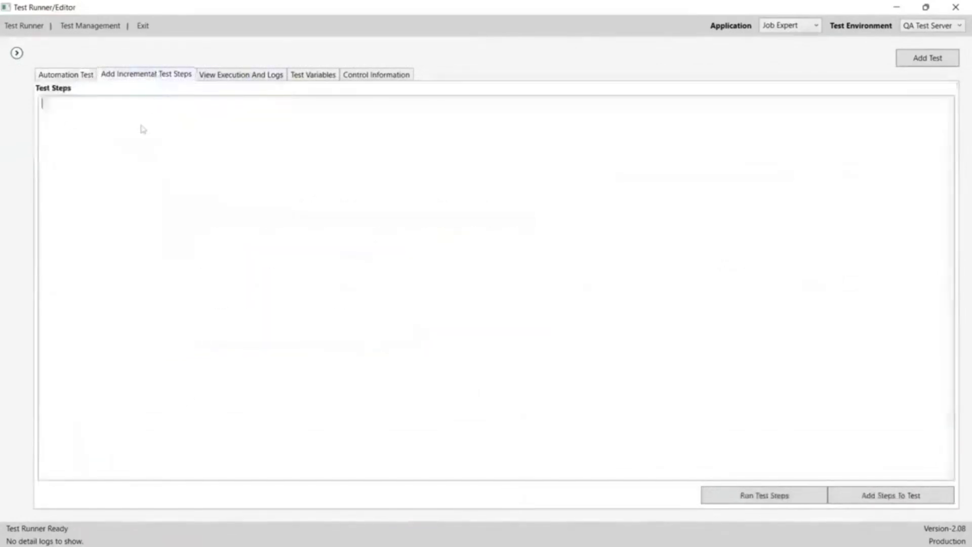
pyautogui.hotkey('ctrl', 'v')
# Run the Ruby verification step on the open job form with the editor window beside it, and review its execution log
pyautogui.click(926, 8)
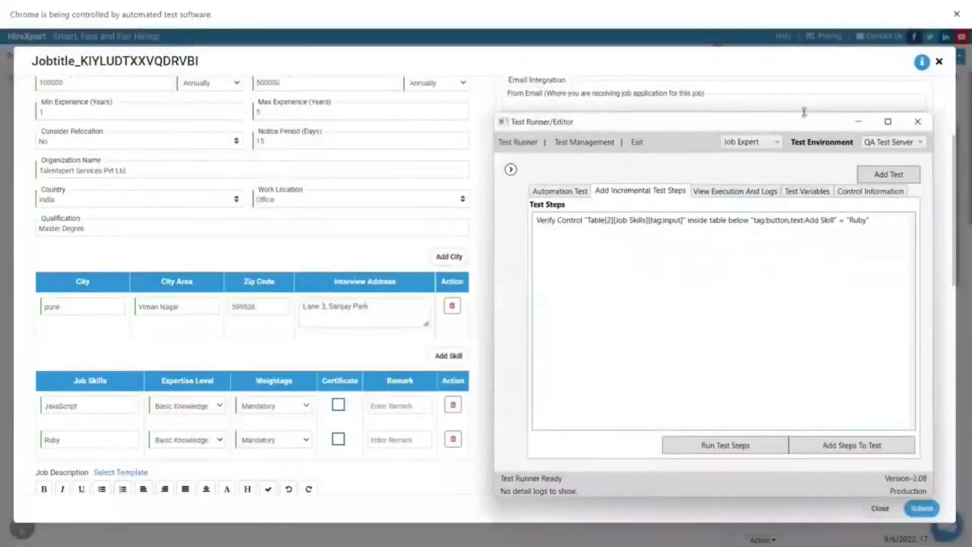
pyautogui.moveTo(804, 112); pyautogui.dragTo(804, 223)
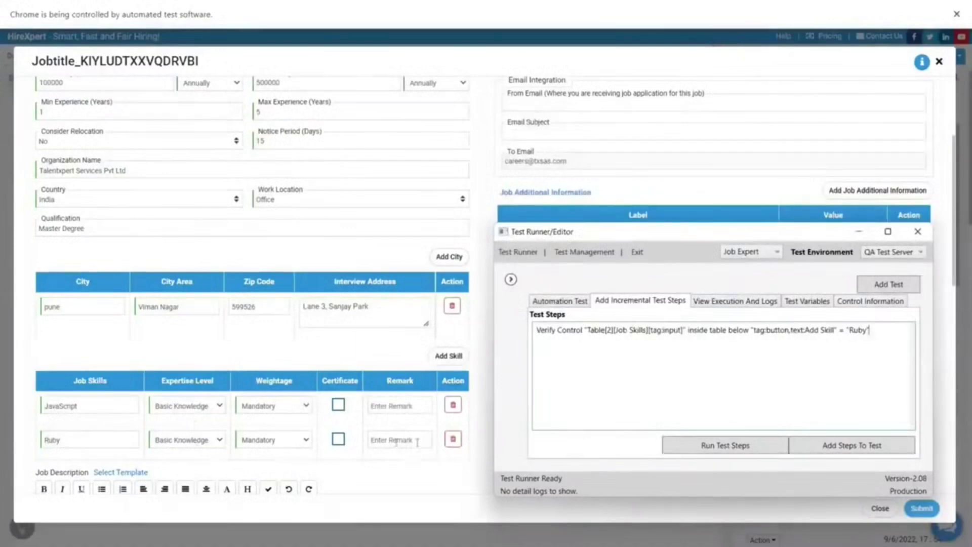
pyautogui.click(744, 448)
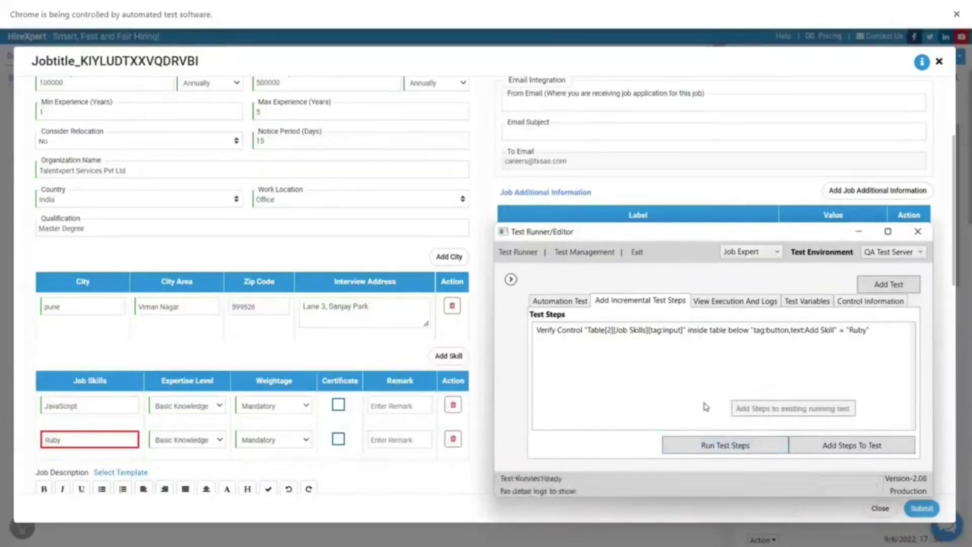
pyautogui.click(711, 303)
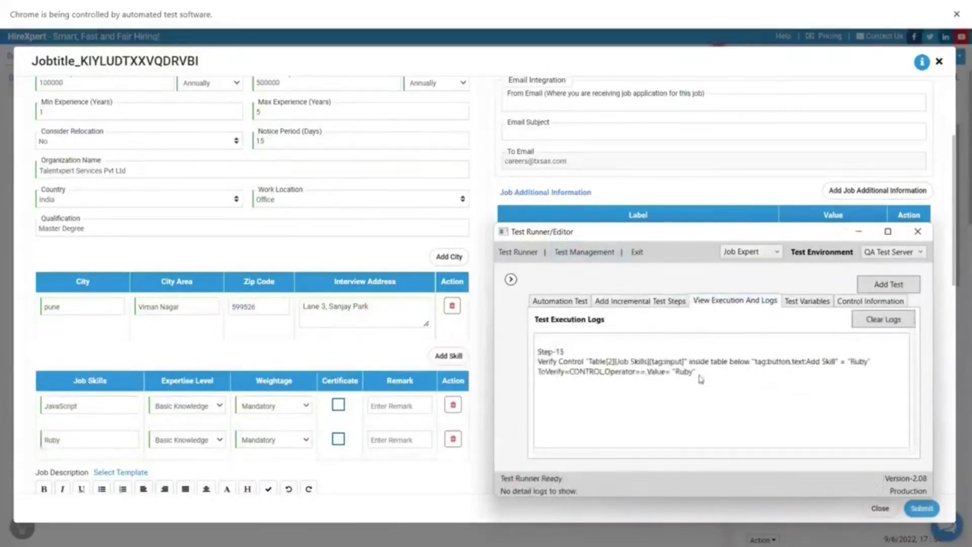
pyautogui.moveTo(700, 379); pyautogui.dragTo(538, 361)
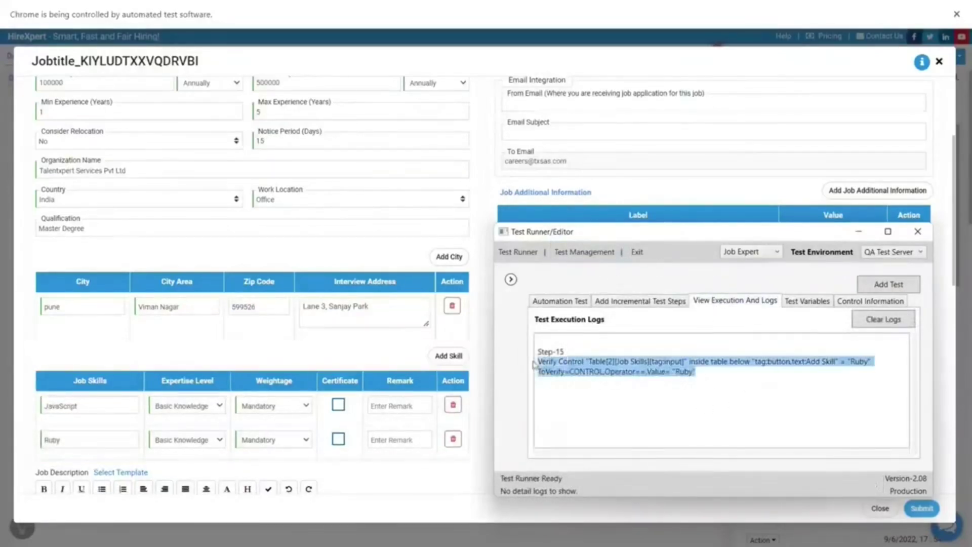
# Delete the "Wait 3" command on line 18 of the "Job Edit add new skill" test script
pyautogui.click(573, 302)
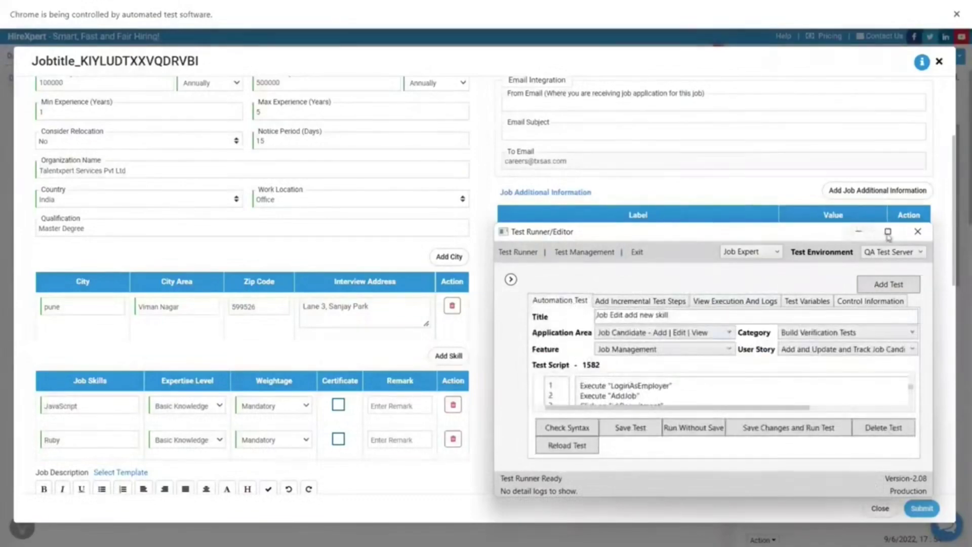
pyautogui.click(887, 232)
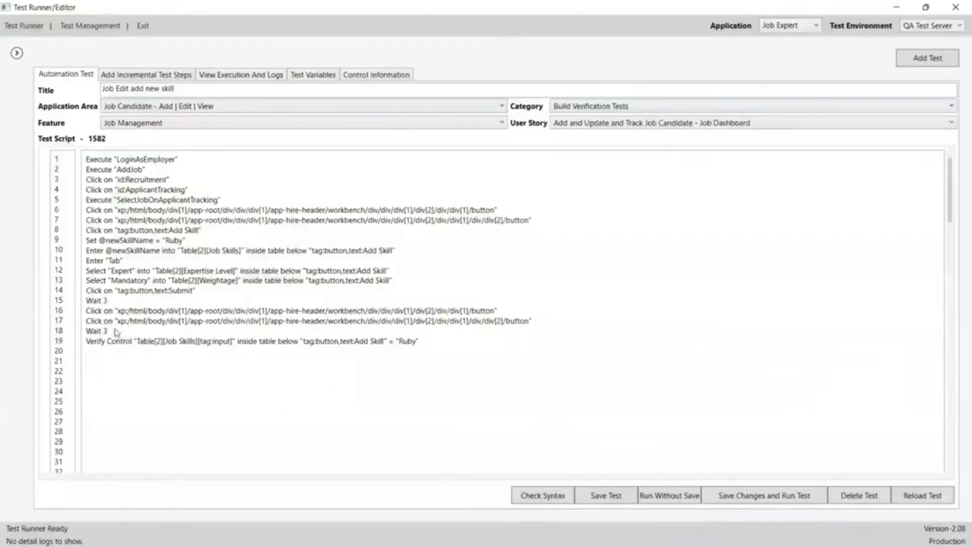
pyautogui.moveTo(108, 332); pyautogui.dragTo(75, 333)
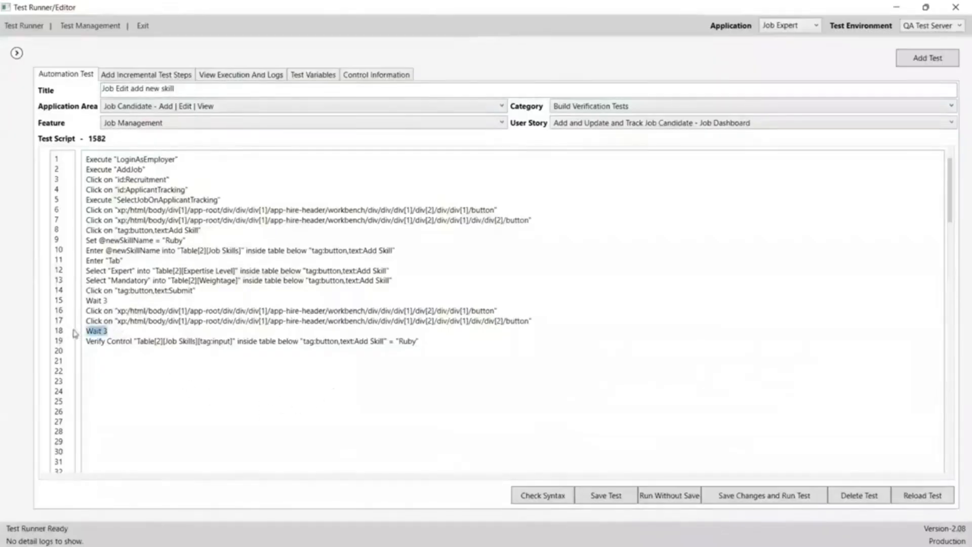
pyautogui.press('Delete')
# Insert an Execute WaitForPageLoad call from the test procedures list into the "Job Edit add new skill" script
pyautogui.click(17, 55)
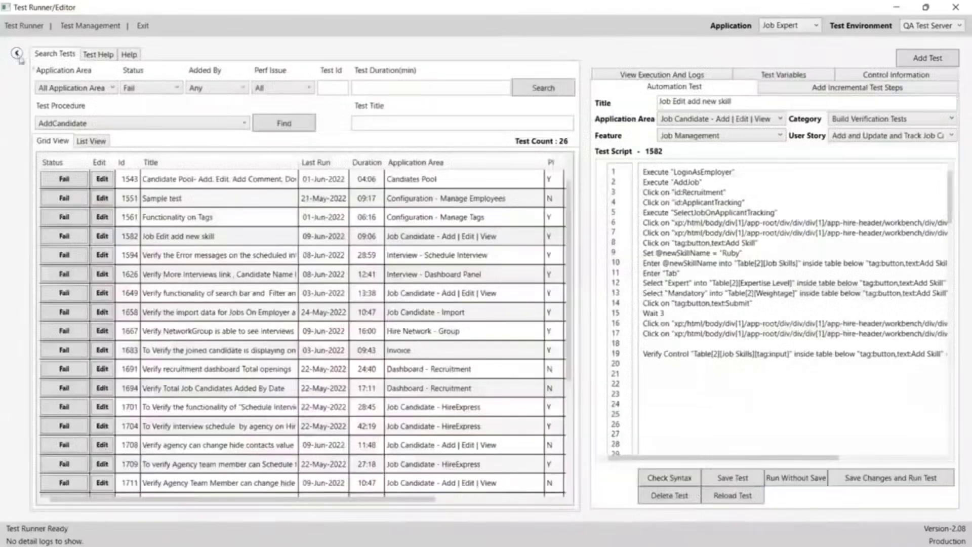
pyautogui.click(98, 54)
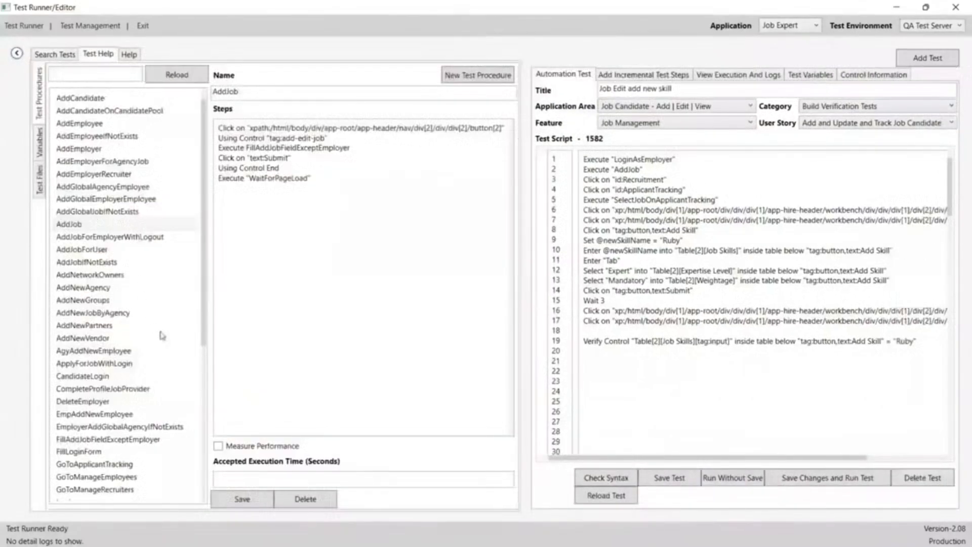
pyautogui.scroll(-6, 162, 336)
pyautogui.moveTo(93, 491); pyautogui.dragTo(696, 282)
pyautogui.click(17, 53)
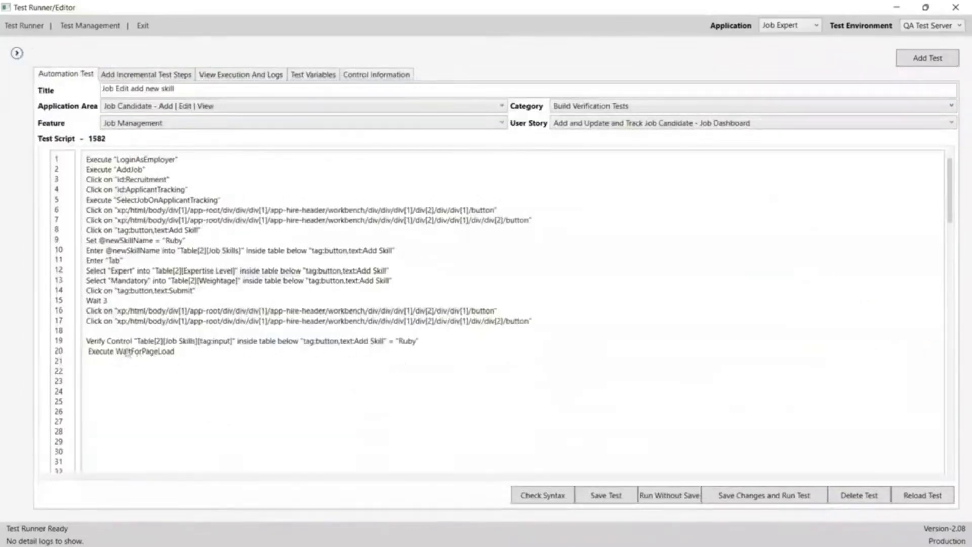
# Move the Execute WaitForPageLoad command from line 20 to the empty line 18 and remove its leading space
pyautogui.moveTo(176, 352); pyautogui.dragTo(91, 359)
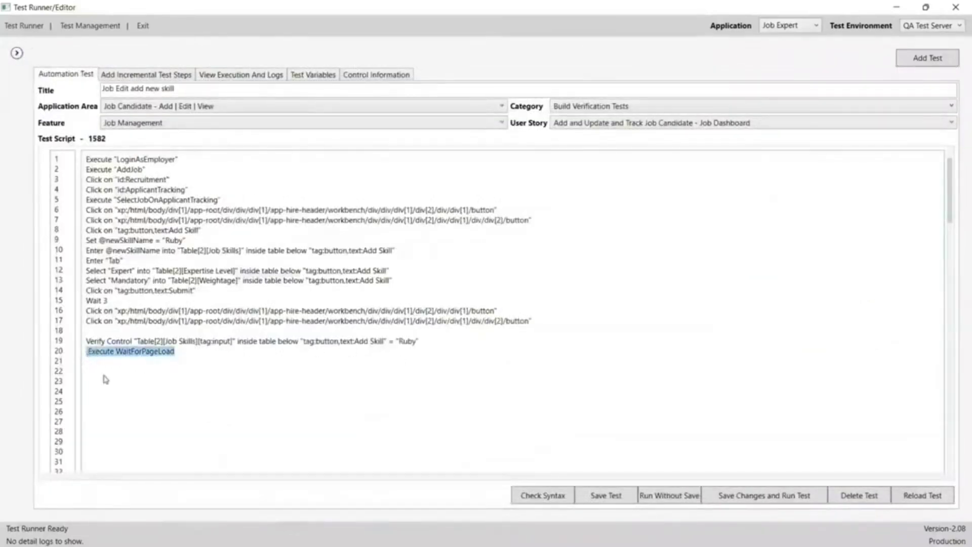
pyautogui.hotkey('ctrl', 'x')
pyautogui.click(96, 331)
pyautogui.hotkey('ctrl', 'v')
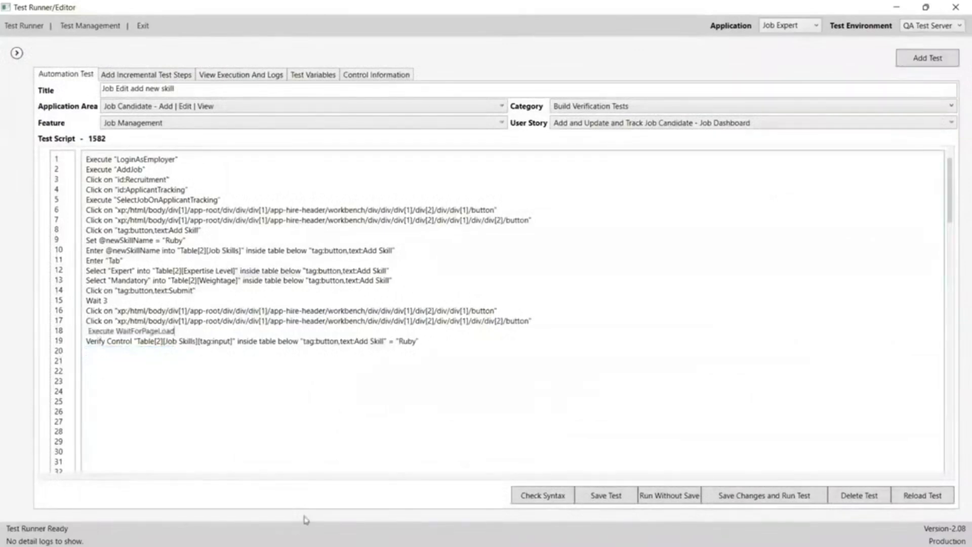
pyautogui.press('Up')
pyautogui.press('Delete')
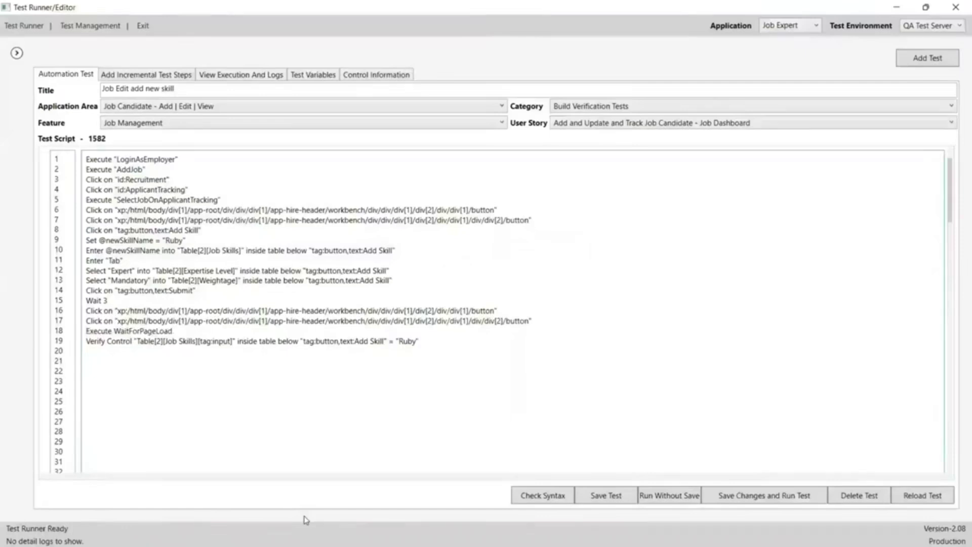
# Run the "Job Edit add new skill" test without saving and review the end of its execution log
pyautogui.click(668, 496)
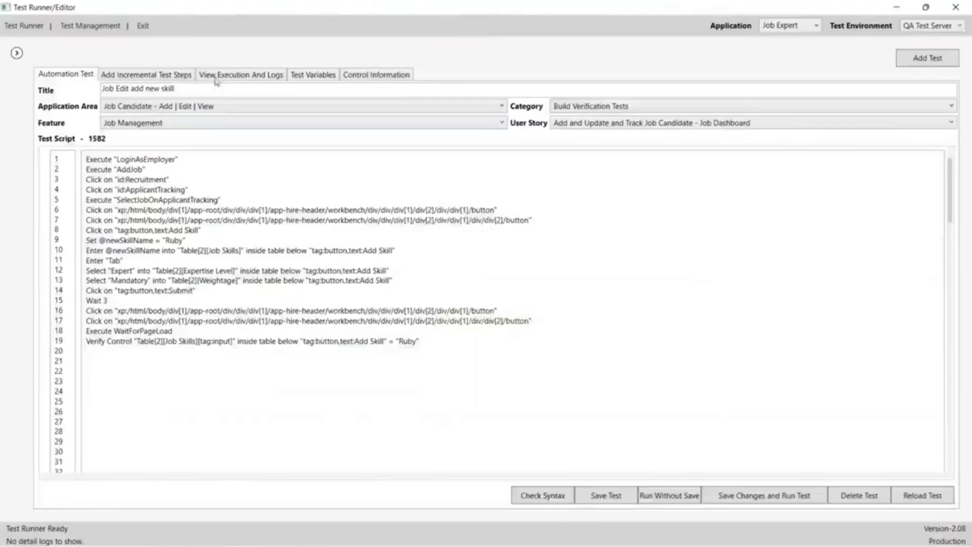
pyautogui.click(218, 76)
pyautogui.scroll(-20, 290, 396)
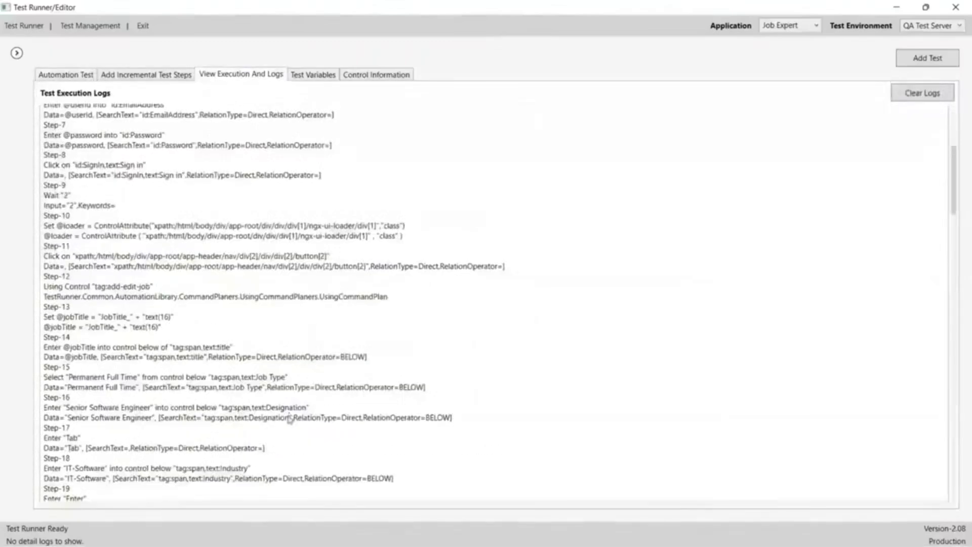
pyautogui.scroll(-10, 290, 418)
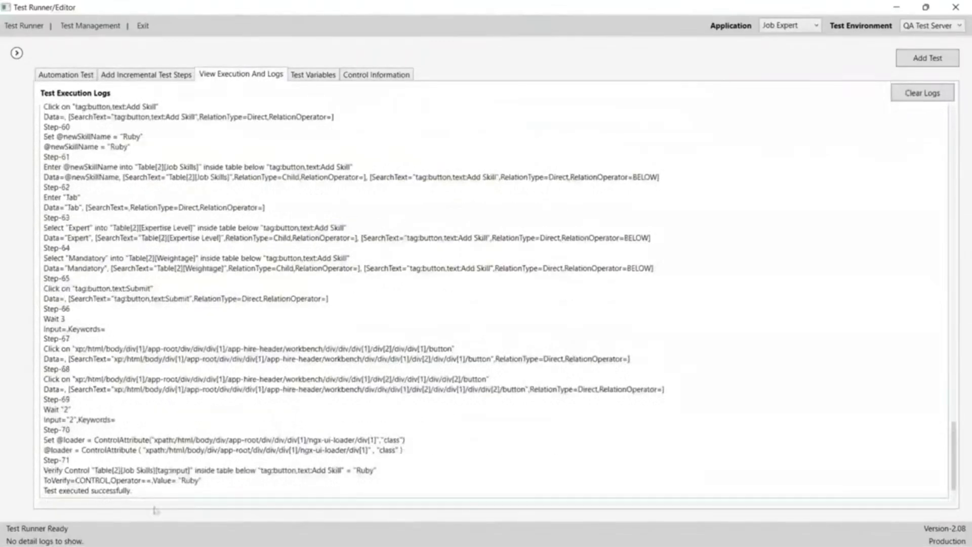
pyautogui.moveTo(133, 491); pyautogui.dragTo(44, 491)
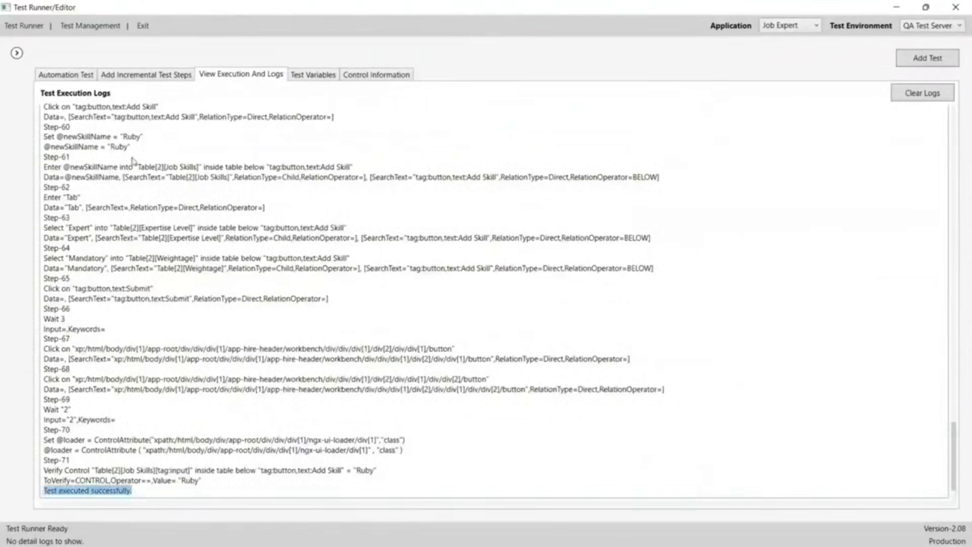
# Search the failed tests for test ID 1582 to check its status, and save the edited "Job Edit add new skill" test
pyautogui.click(17, 53)
pyautogui.click(57, 55)
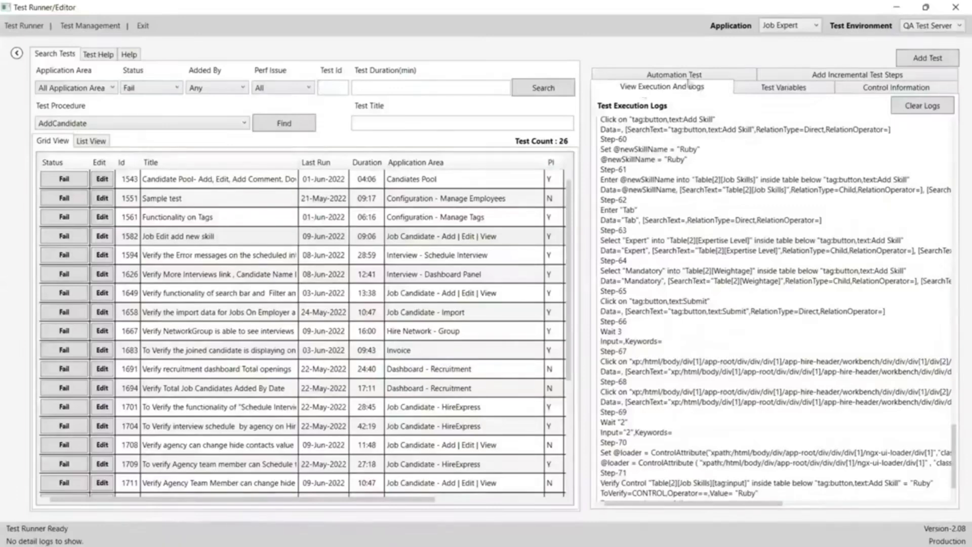
pyautogui.click(330, 91)
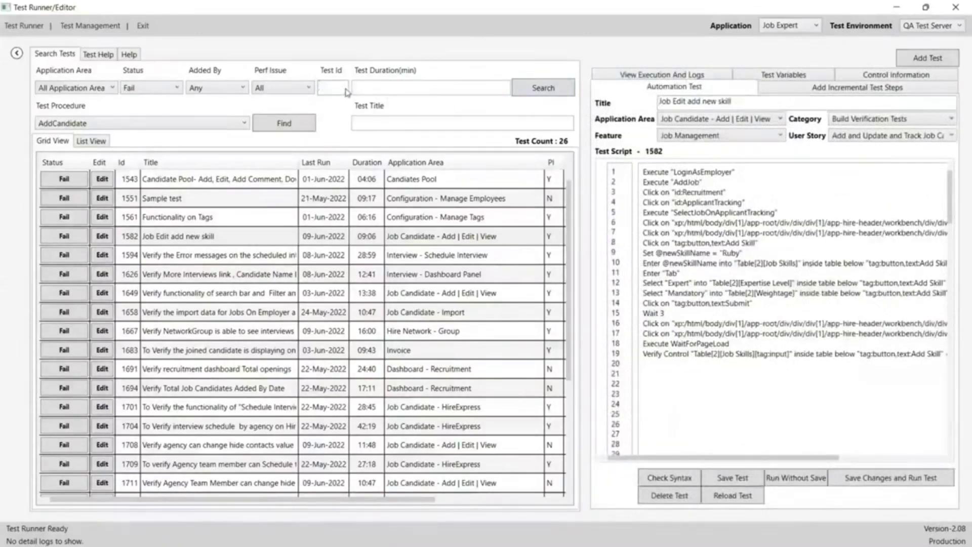
pyautogui.write('1582')
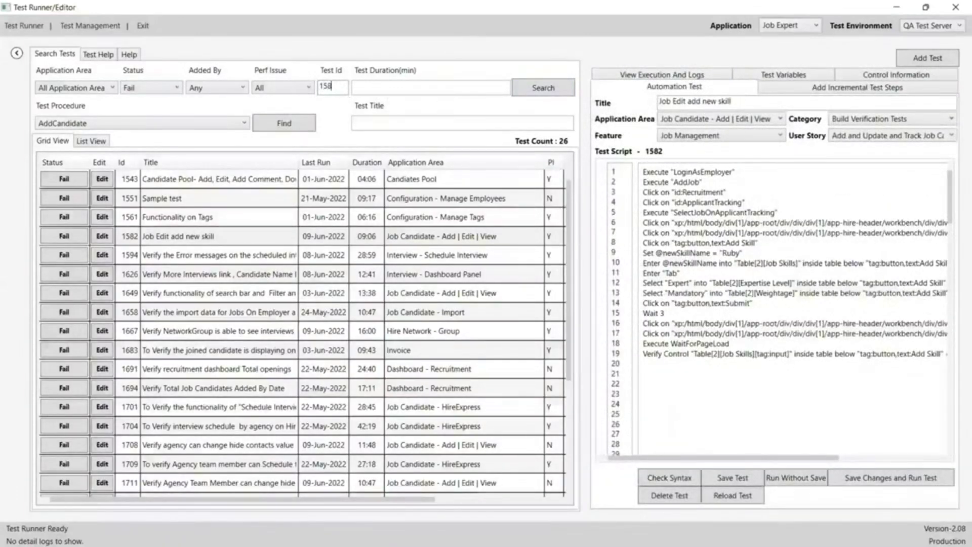
pyautogui.click(528, 88)
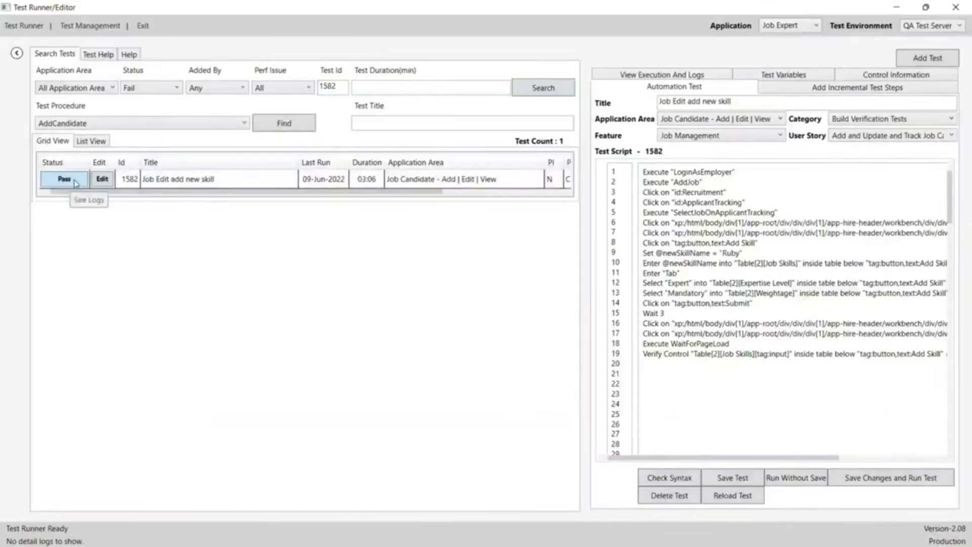
pyautogui.click(733, 479)
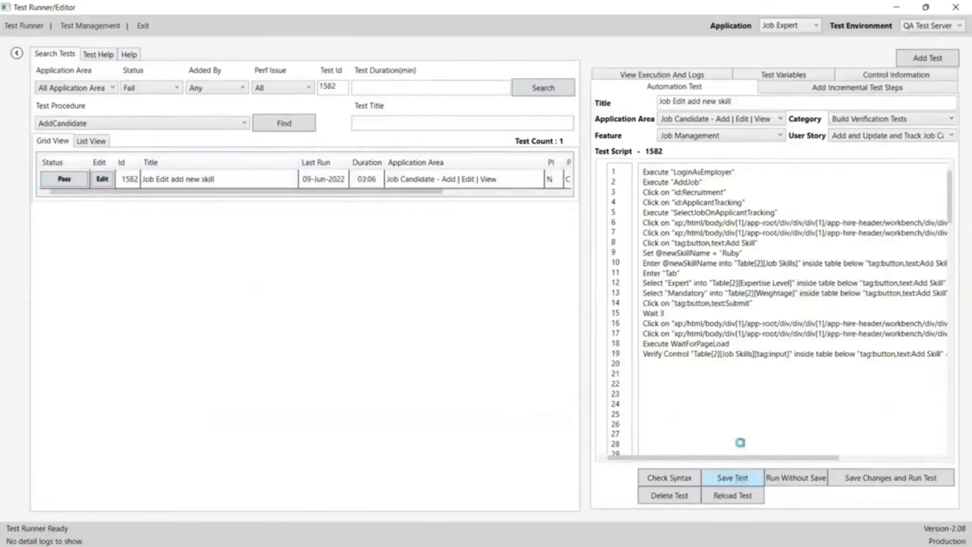
pyautogui.click(508, 320)
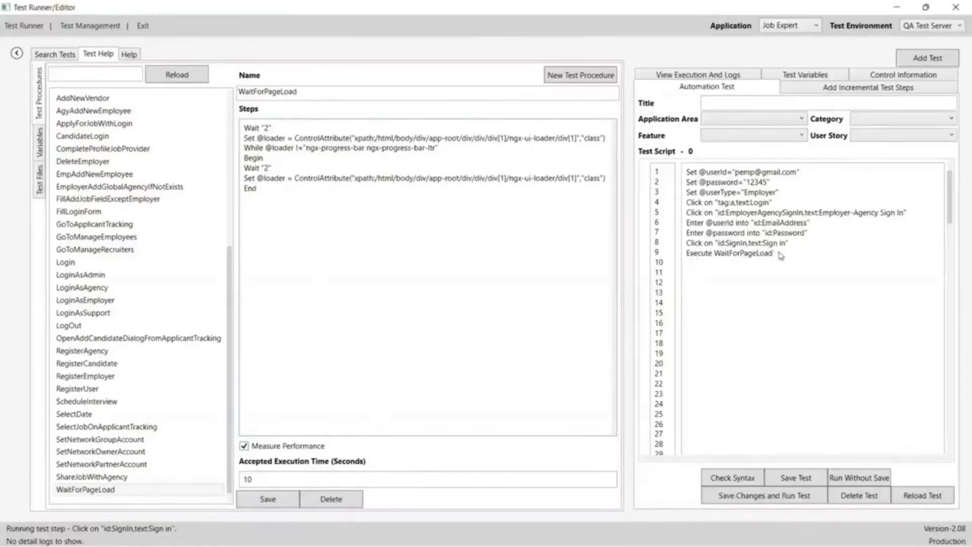
# Examine the WaitForPageLoad call on line 9 of the login script and the procedure's accepted execution time
pyautogui.click(778, 283)
pyautogui.moveTo(782, 254); pyautogui.dragTo(685, 255)
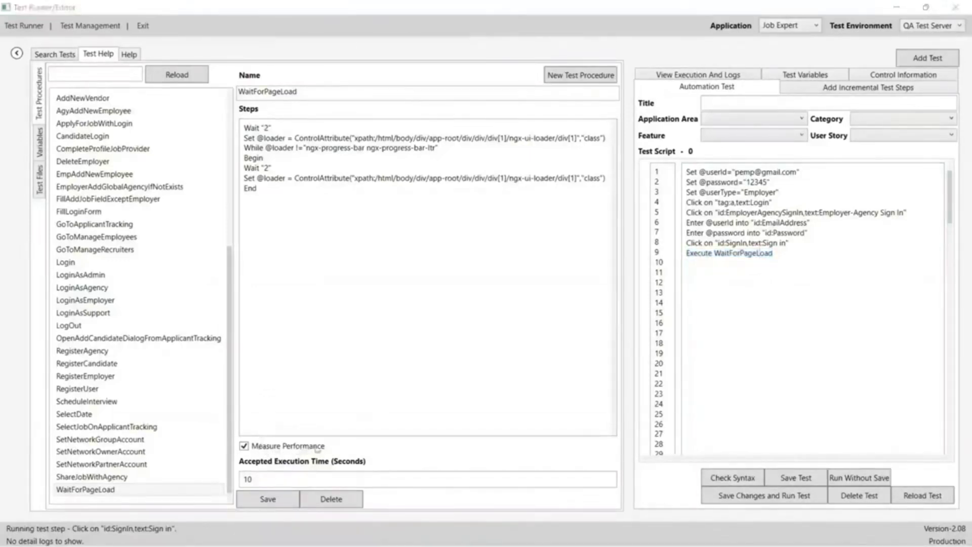
pyautogui.click(258, 481)
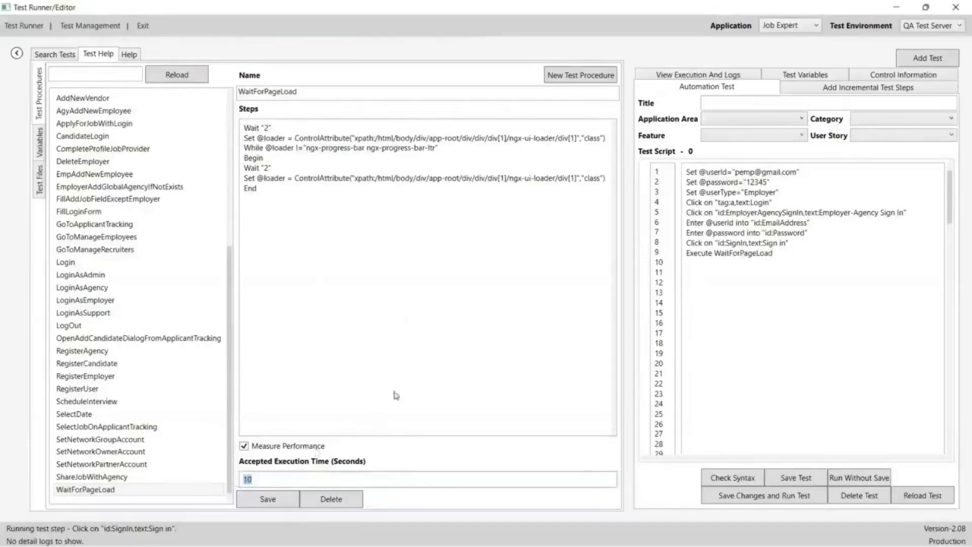
pyautogui.moveTo(780, 253); pyautogui.dragTo(687, 256)
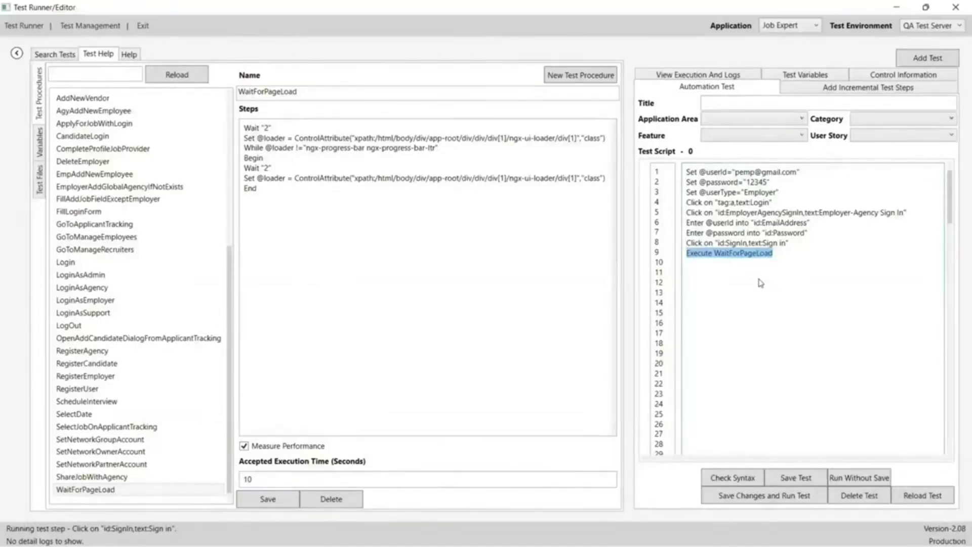
# Search the tests with the Perf Issue filter set to Yes and select the "Job Applications" test
pyautogui.click(59, 58)
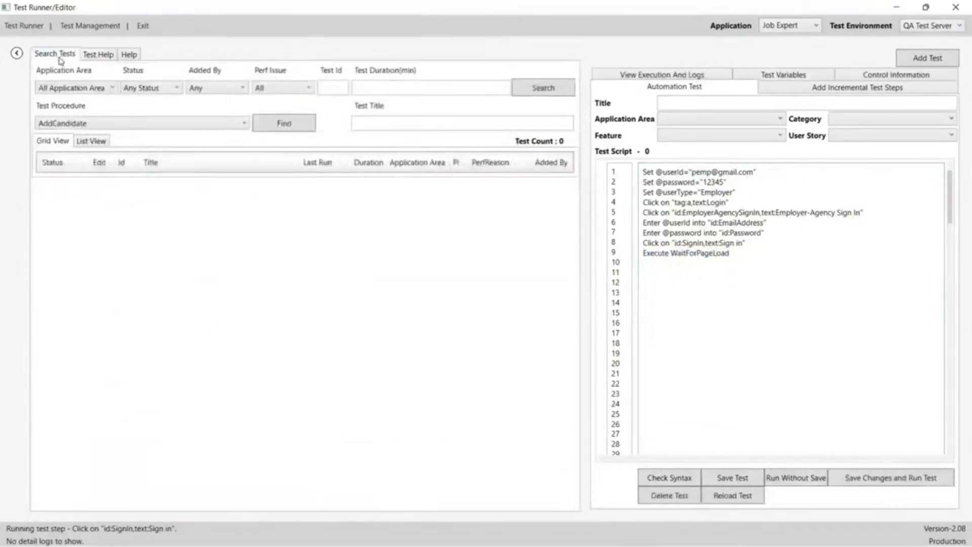
pyautogui.click(304, 90)
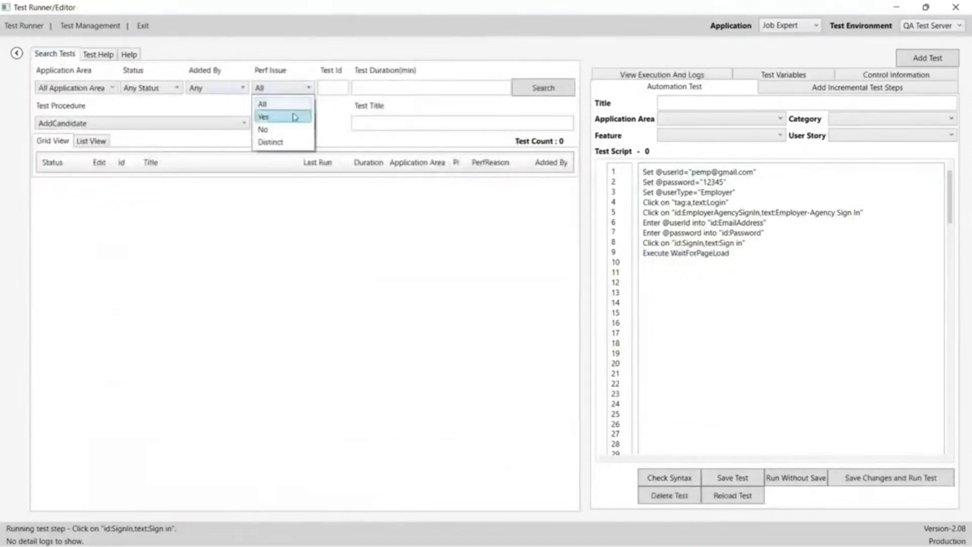
pyautogui.click(295, 117)
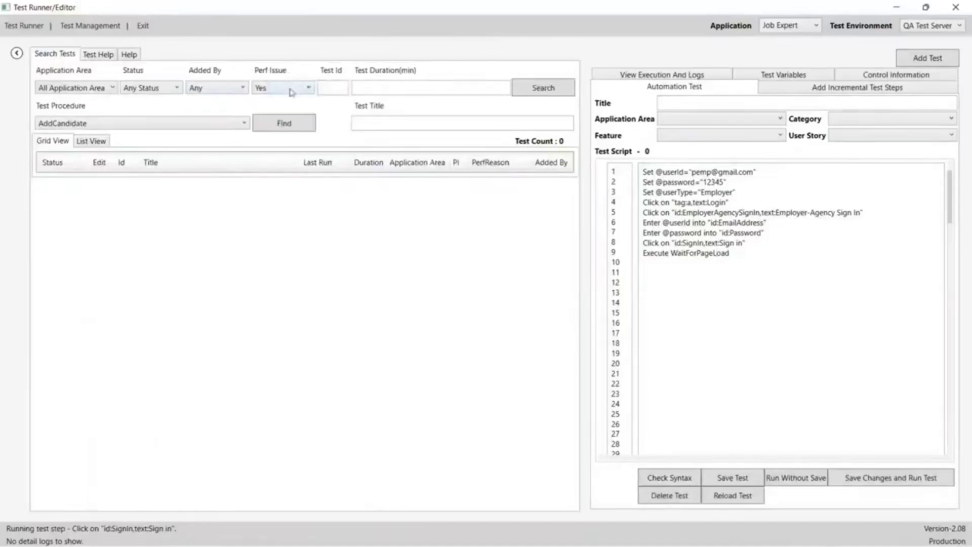
pyautogui.click(529, 89)
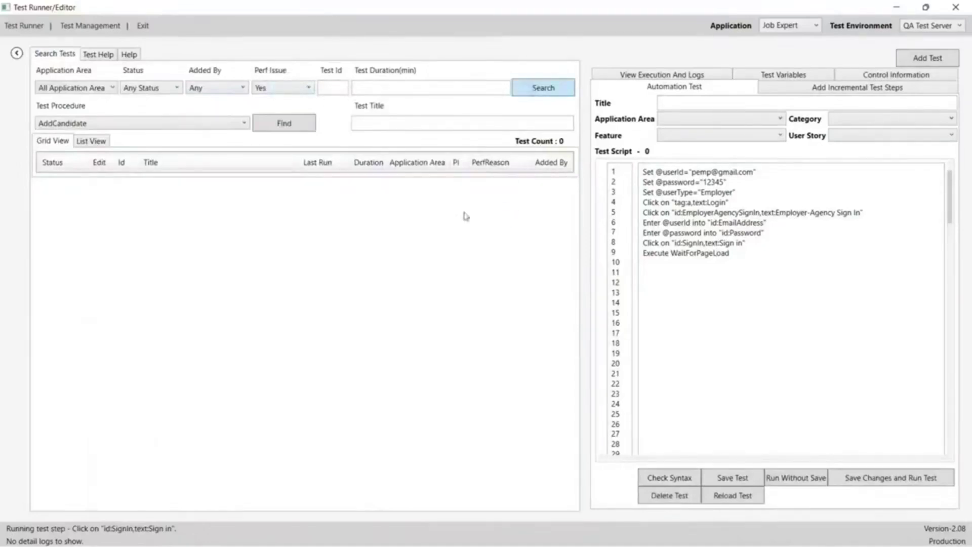
pyautogui.click(415, 274)
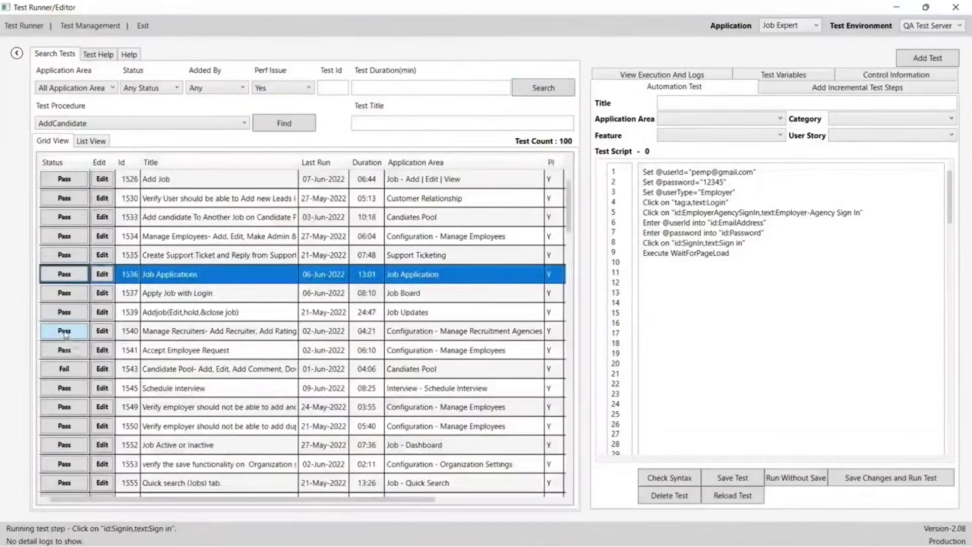
# Inspect the execution logs of the "Manage Recruiters" test, viewing the images of steps 28 and 8, and close the logs
pyautogui.click(65, 332)
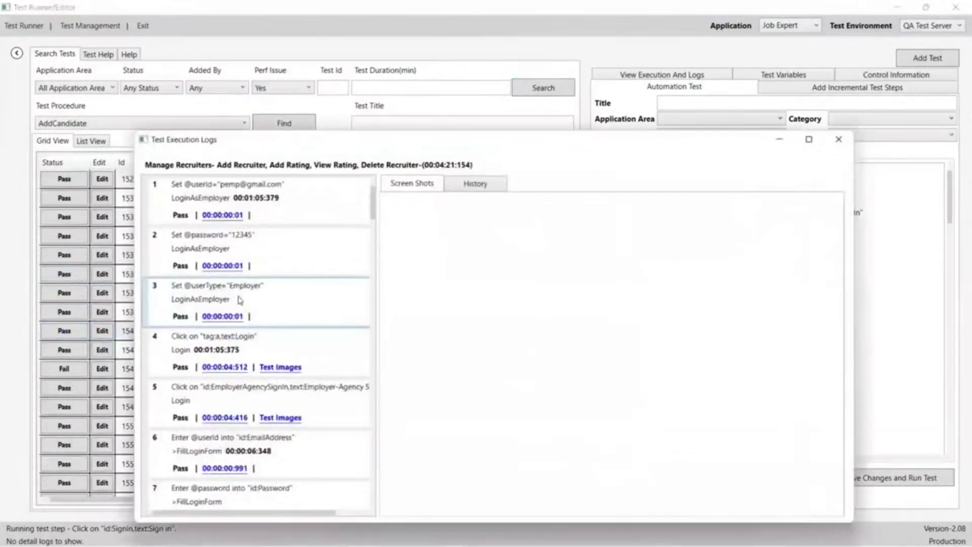
pyautogui.scroll(-5, 240, 300)
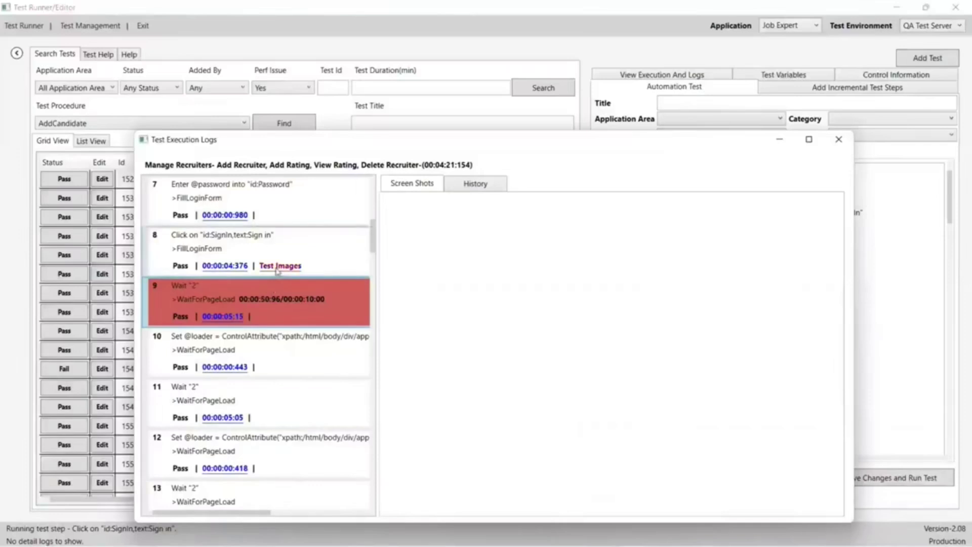
pyautogui.scroll(-8, 272, 342)
pyautogui.scroll(-8, 271, 342)
pyautogui.click(275, 368)
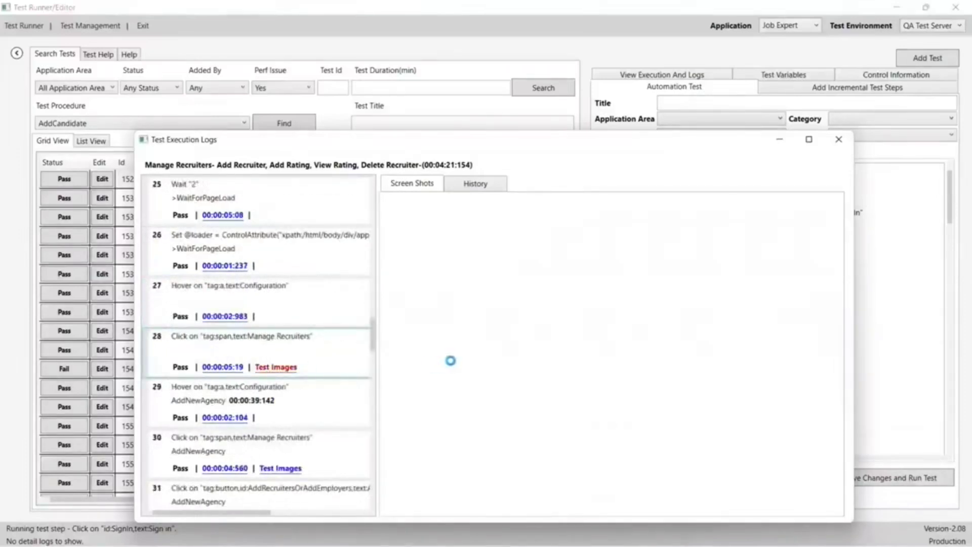
pyautogui.scroll(16, 284, 303)
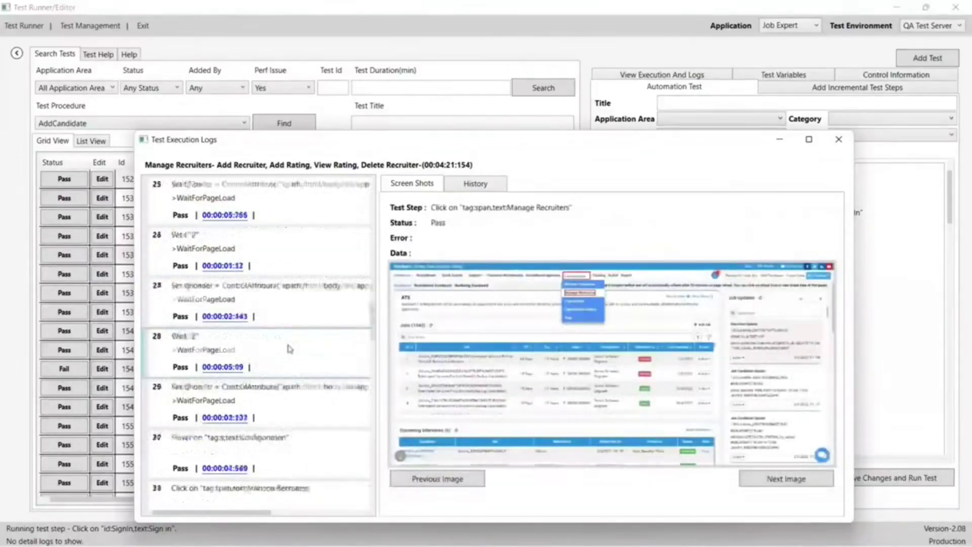
pyautogui.click(282, 265)
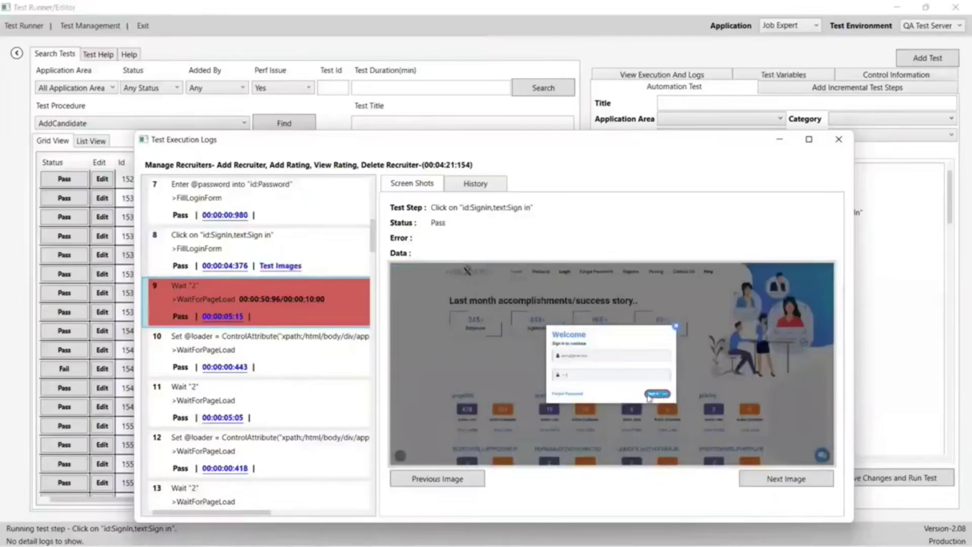
pyautogui.click(839, 139)
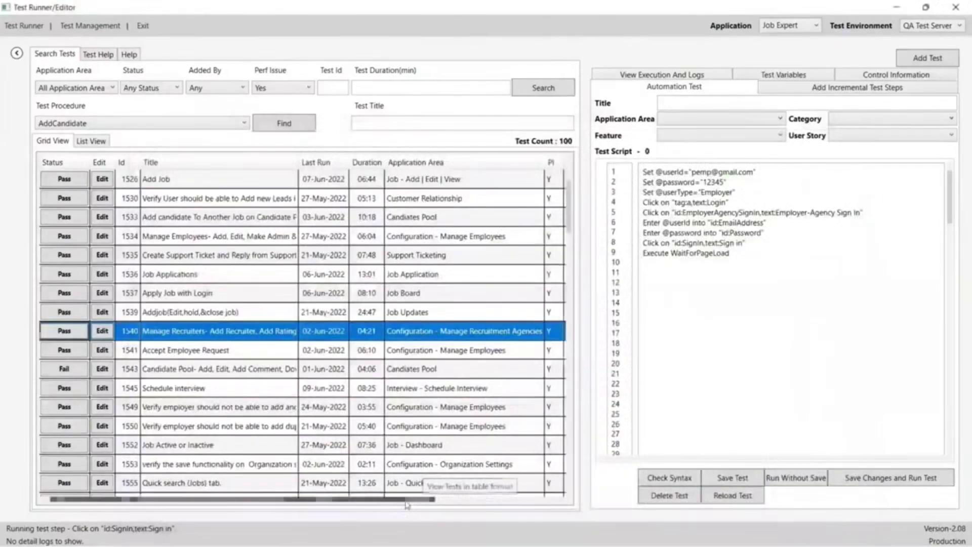
# Check the performance reasons of the listed tests, search with the Perf Issue filter set to Distinct, and select the "Interview - Schedule Interview" result
pyautogui.moveTo(408, 504); pyautogui.dragTo(522, 508)
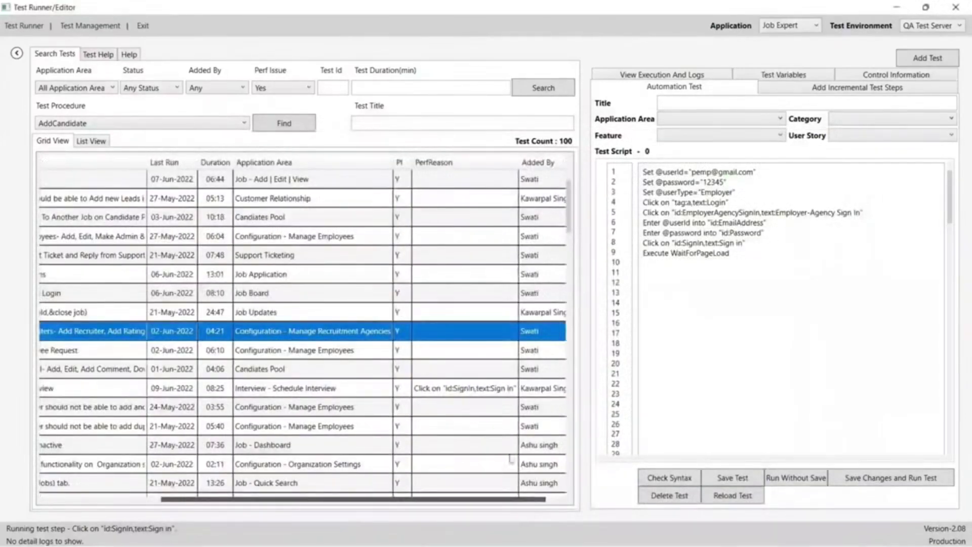
pyautogui.click(307, 88)
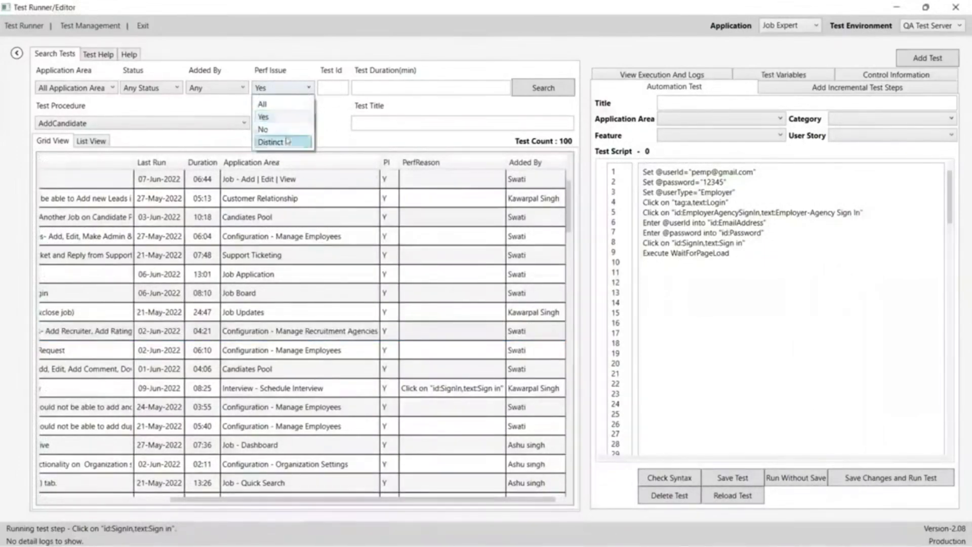
pyautogui.click(286, 142)
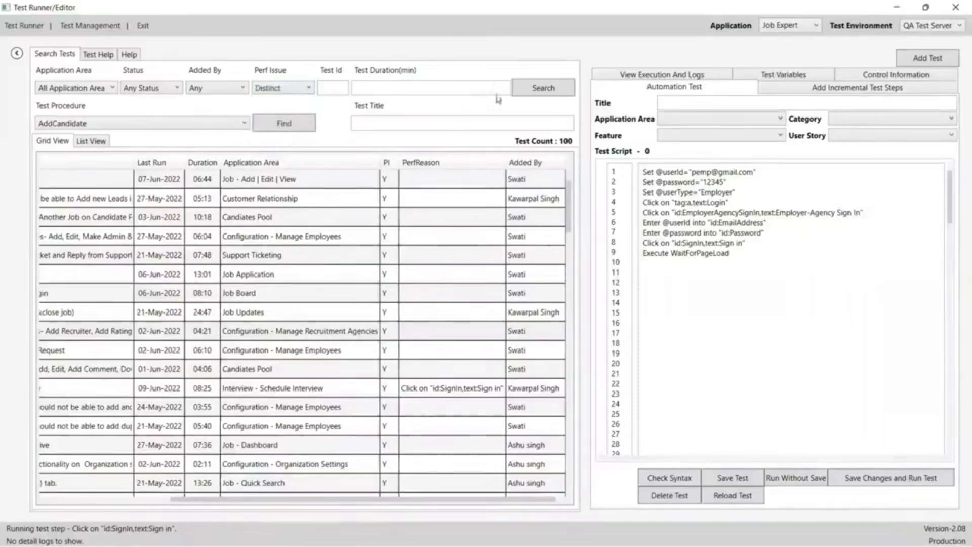
pyautogui.click(517, 89)
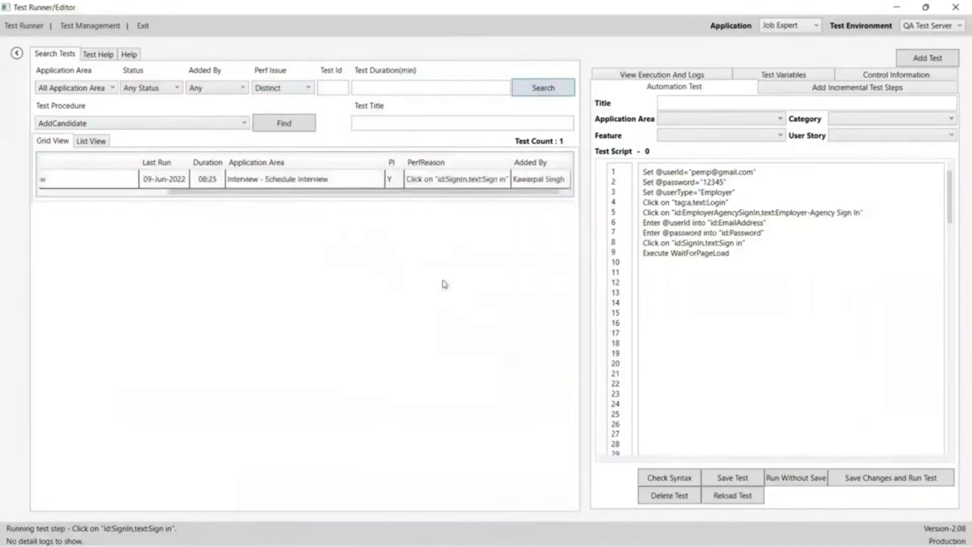
pyautogui.click(415, 181)
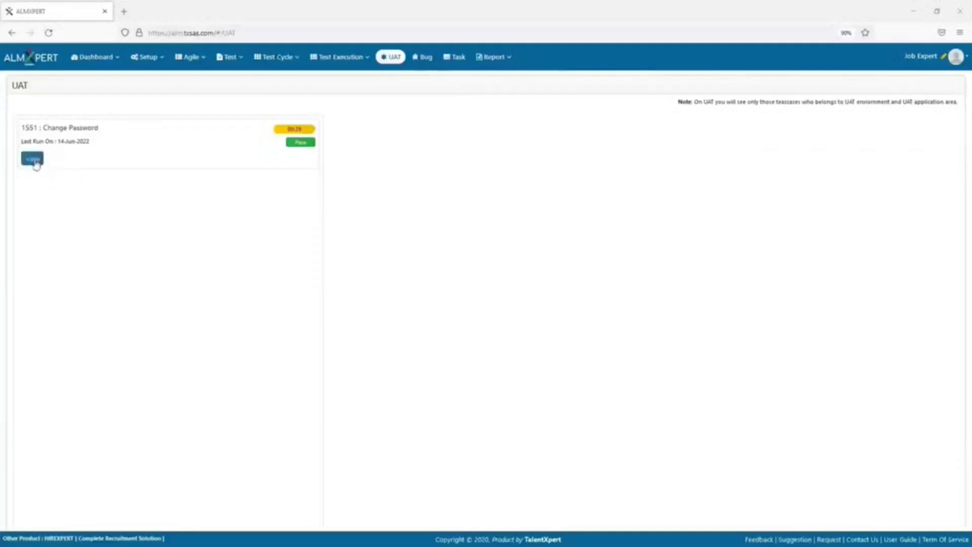
# Open the "Change Password" test case in UAT and examine its description and the step description "Click on Login"
pyautogui.click(32, 159)
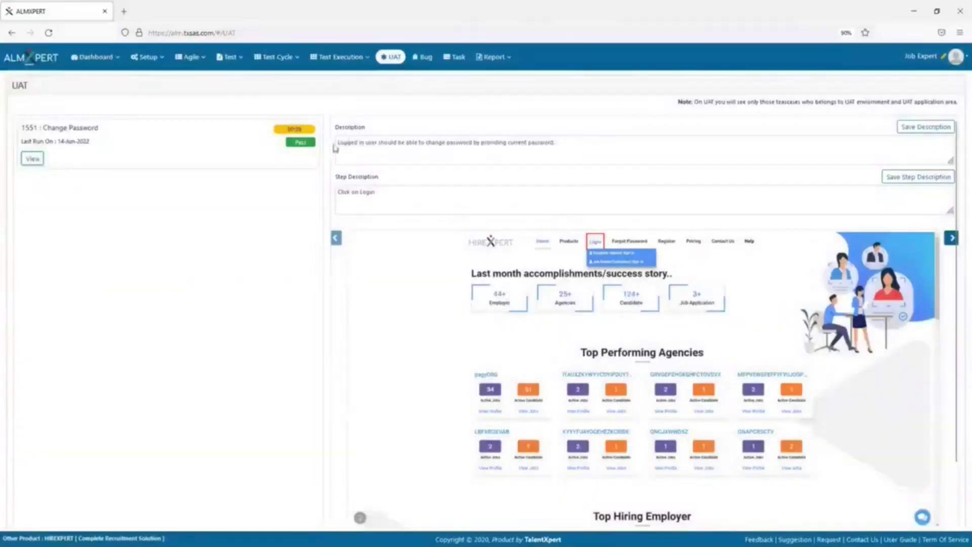
pyautogui.moveTo(336, 144); pyautogui.dragTo(525, 169)
pyautogui.moveTo(379, 192); pyautogui.dragTo(348, 200)
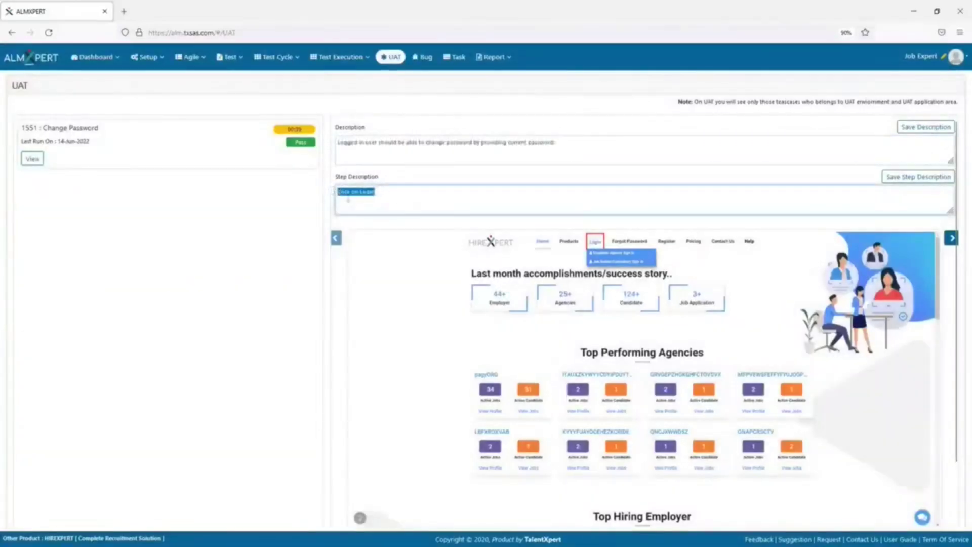
# Advance through the "Change Password" steps to the one for opening My Account, and inspect its screenshot and feedback area
pyautogui.click(950, 239)
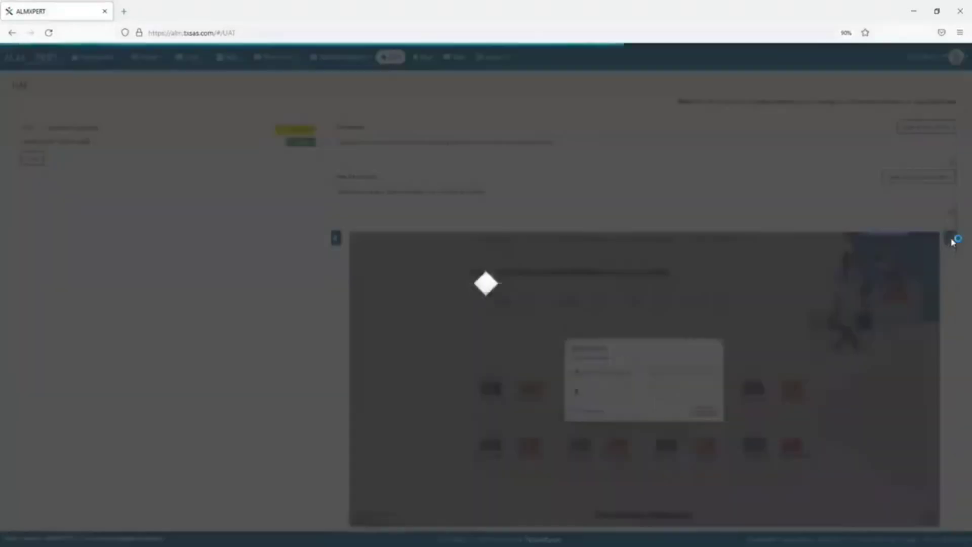
pyautogui.click(949, 246)
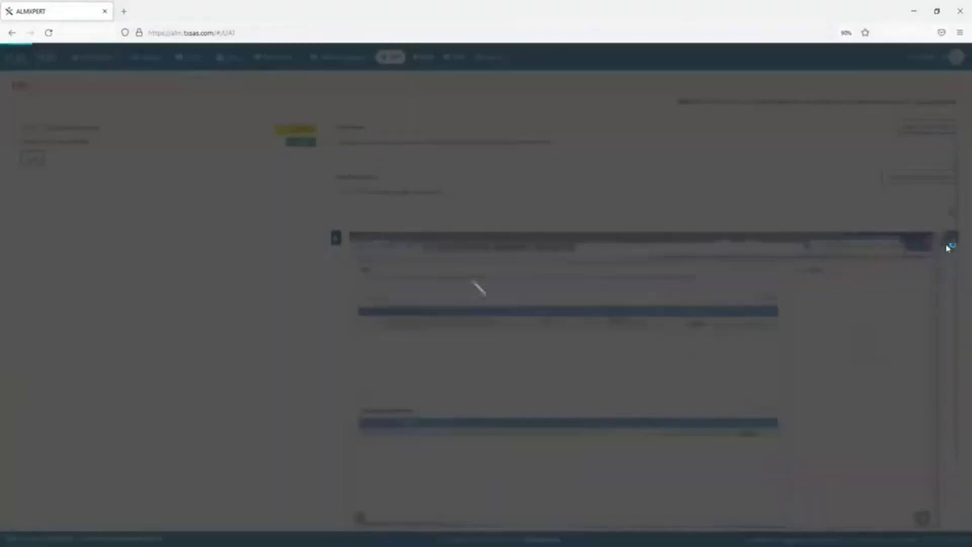
pyautogui.scroll(-3, 553, 373)
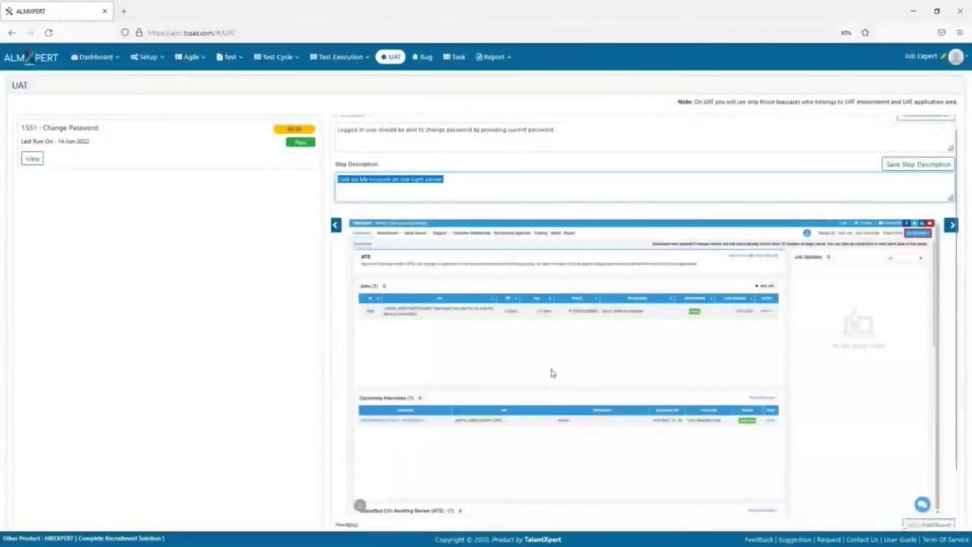
pyautogui.scroll(-2, 552, 374)
pyautogui.scroll(3, 553, 373)
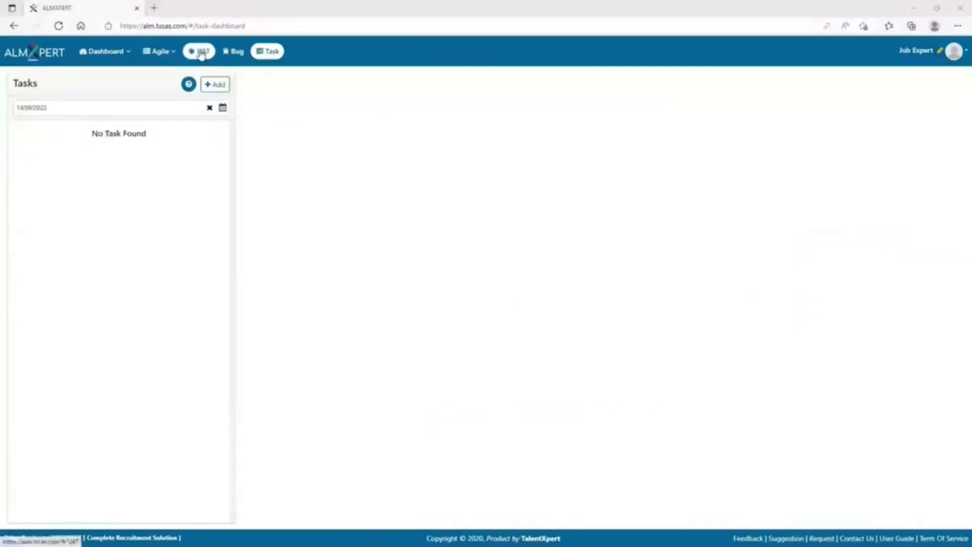
# Go to UAT from the task dashboard, open the "Change Password" test case, and review the feedback on its password-changed confirmation step
pyautogui.click(200, 52)
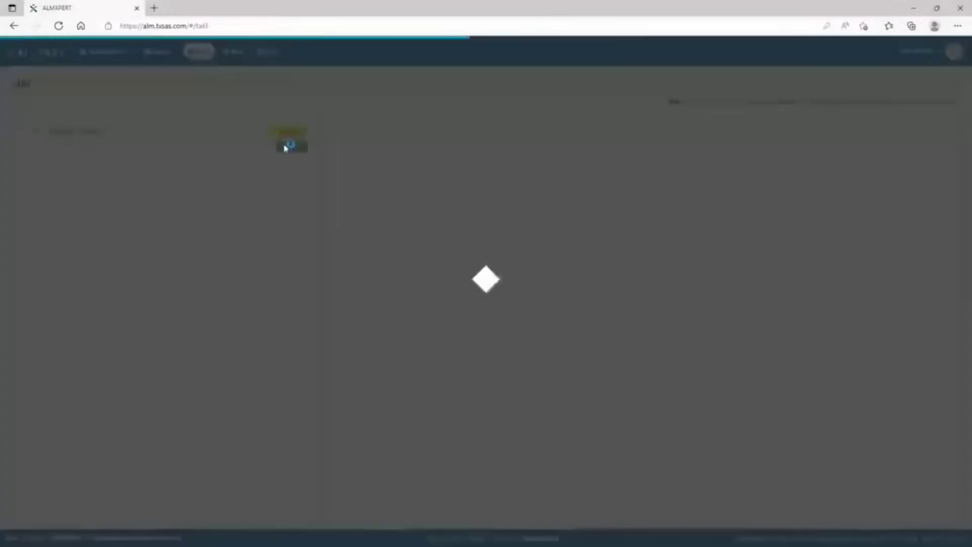
pyautogui.click(36, 164)
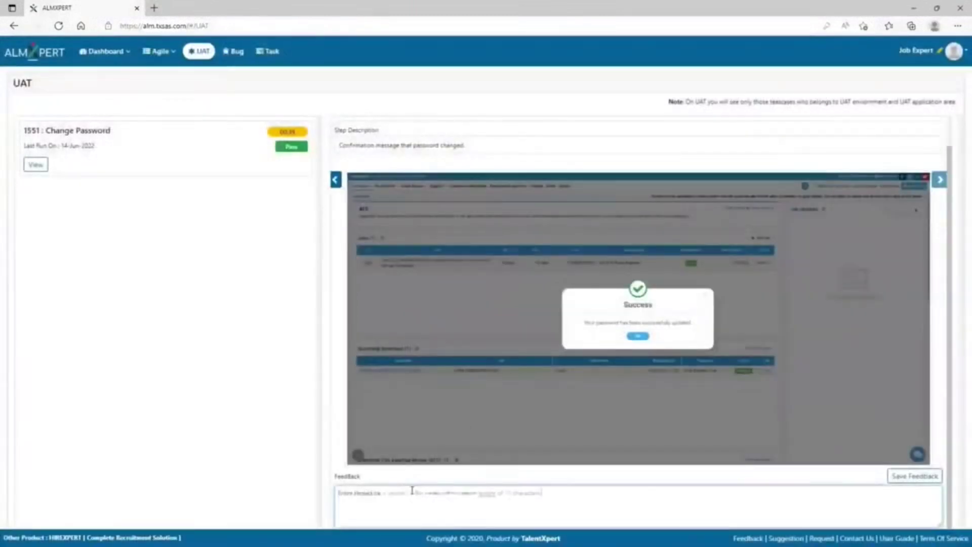
pyautogui.click(519, 275)
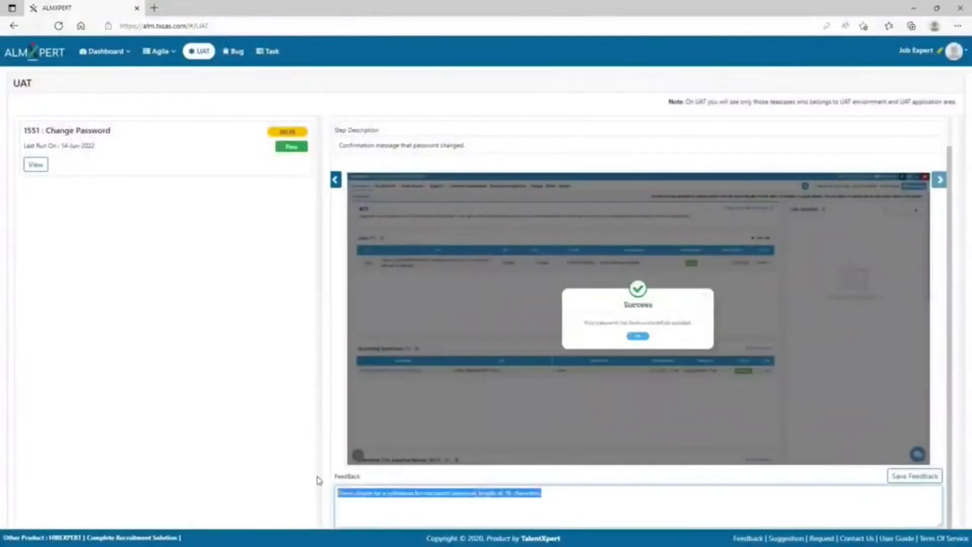